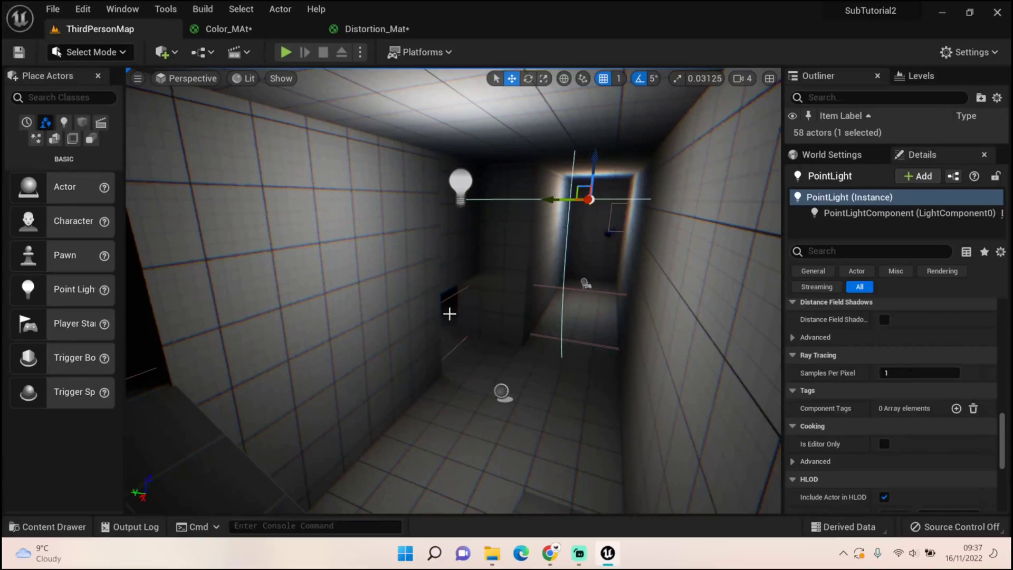
- Play the level in the viewport and run the character through the corridors to examine the post-process look in each camera view, and stop playing
{"action": "right_click_drag", "start_coordinate": [515, 314], "coordinate": [452, 313]}
{"action": "key", "text": "w"}
{"action": "key", "text": "s"}
{"action": "key", "text": "w"}
{"action": "key", "text": "s"}
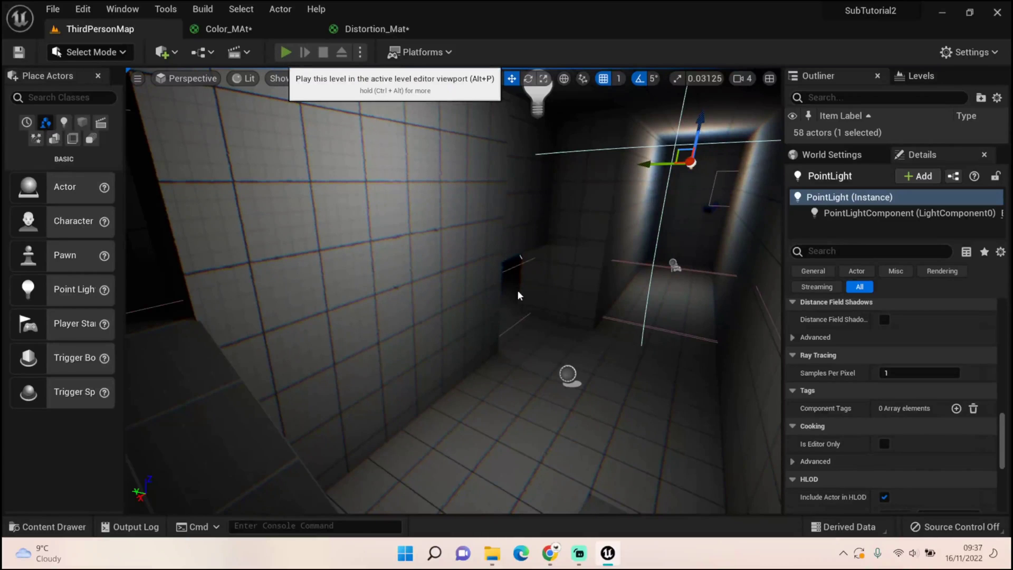
{"action": "key", "text": "alt+p"}
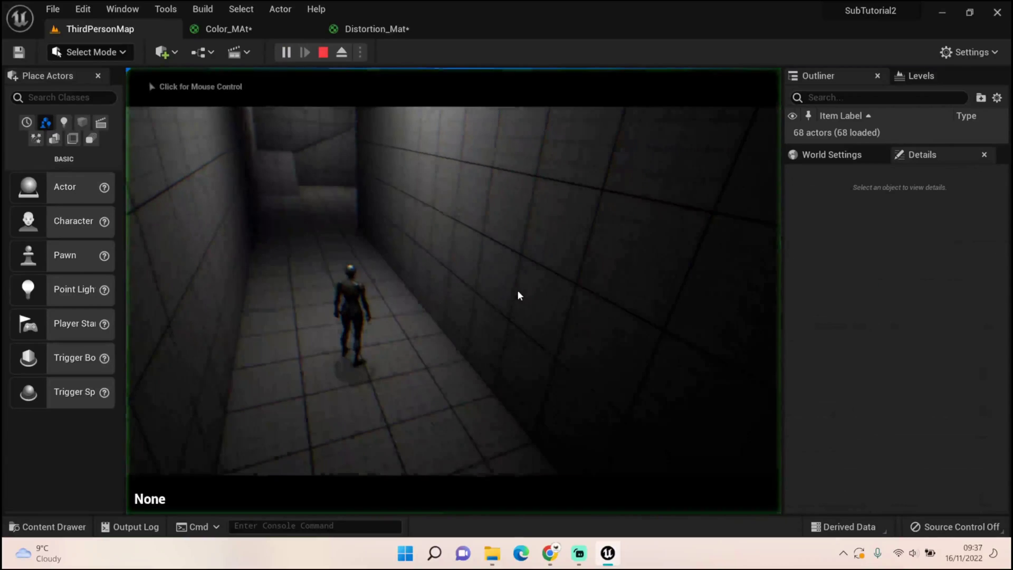
{"action": "key", "text": "w"}
{"action": "key", "text": "s"}
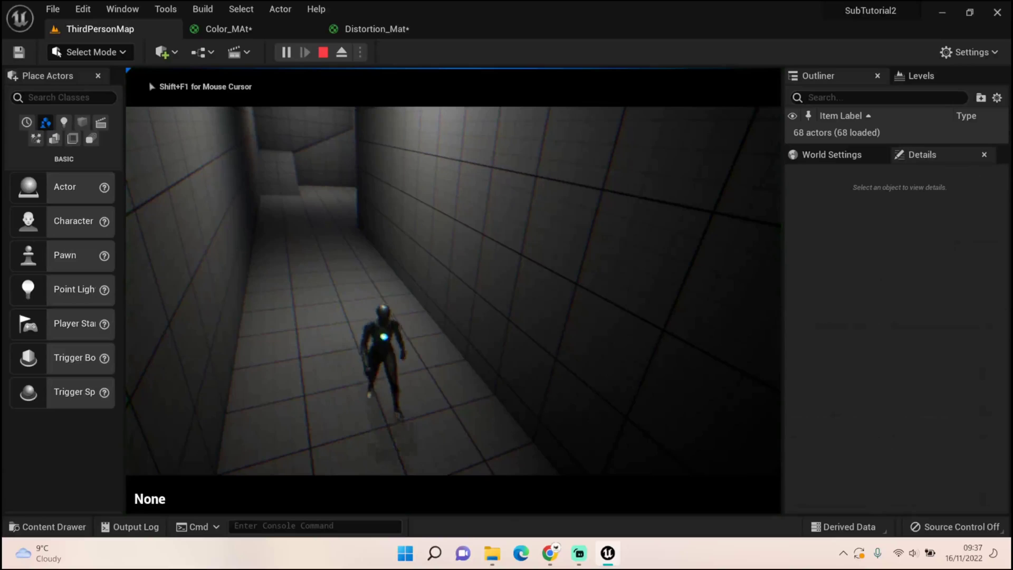
{"action": "key", "text": "a"}
{"action": "key", "text": "w"}
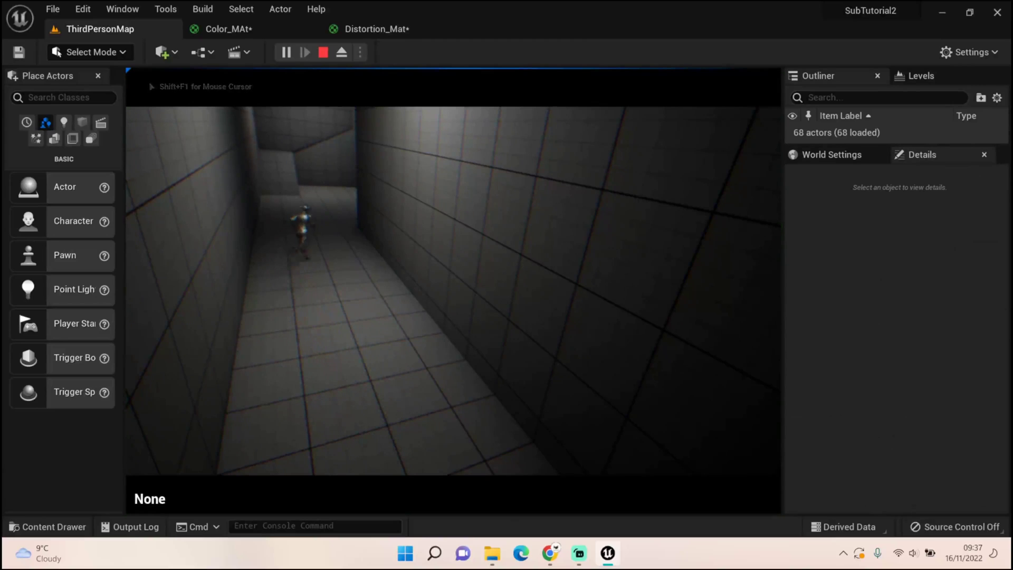
{"action": "key", "text": "d"}
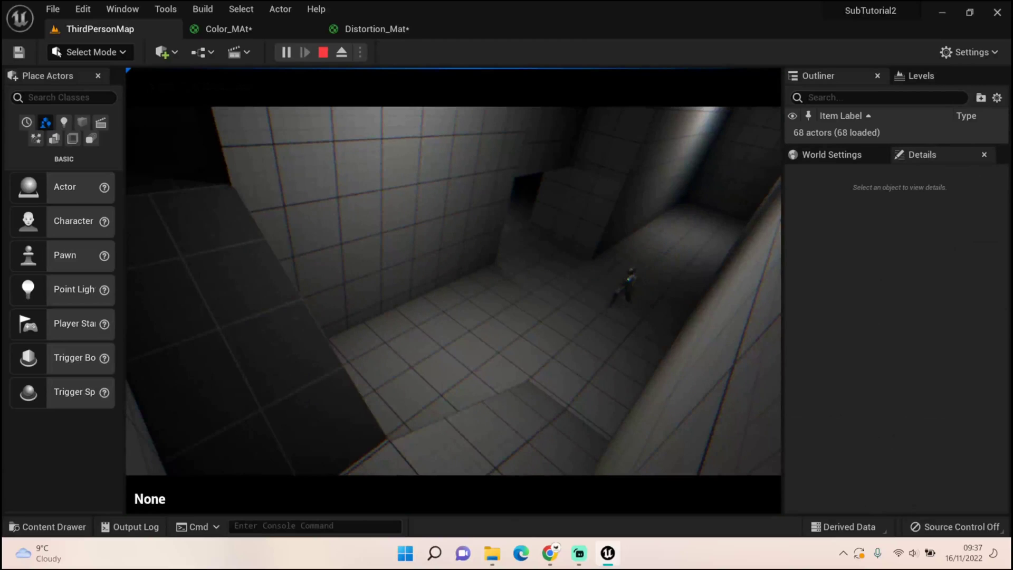
{"action": "key", "text": "w"}
{"action": "key", "text": "w"}
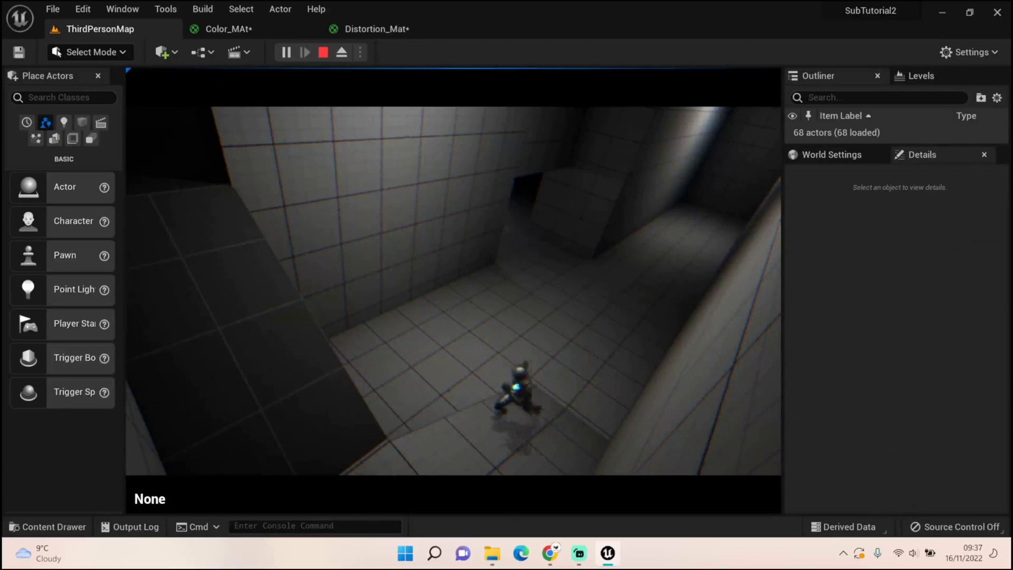
{"action": "key", "text": "w"}
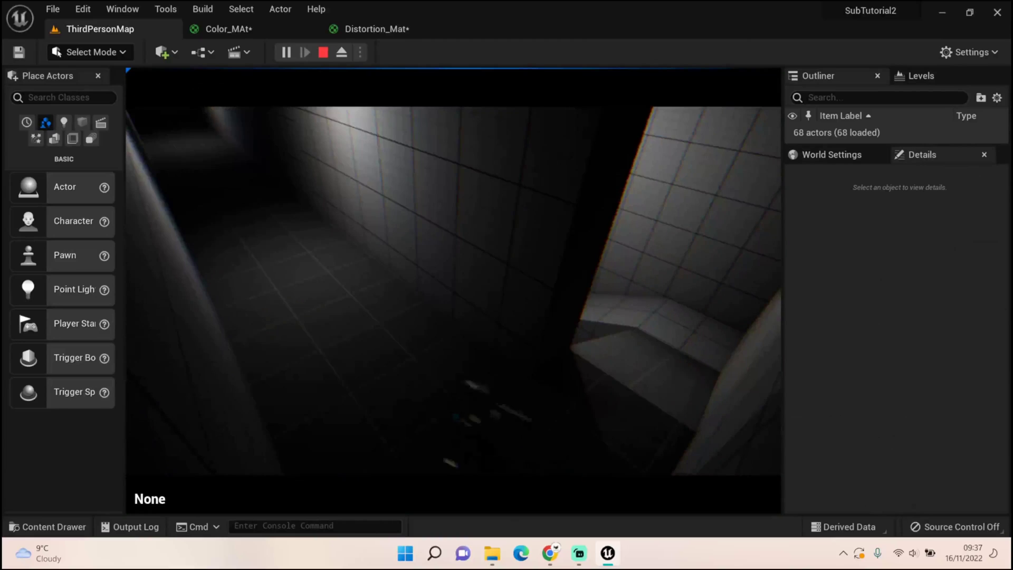
{"action": "key", "text": "w"}
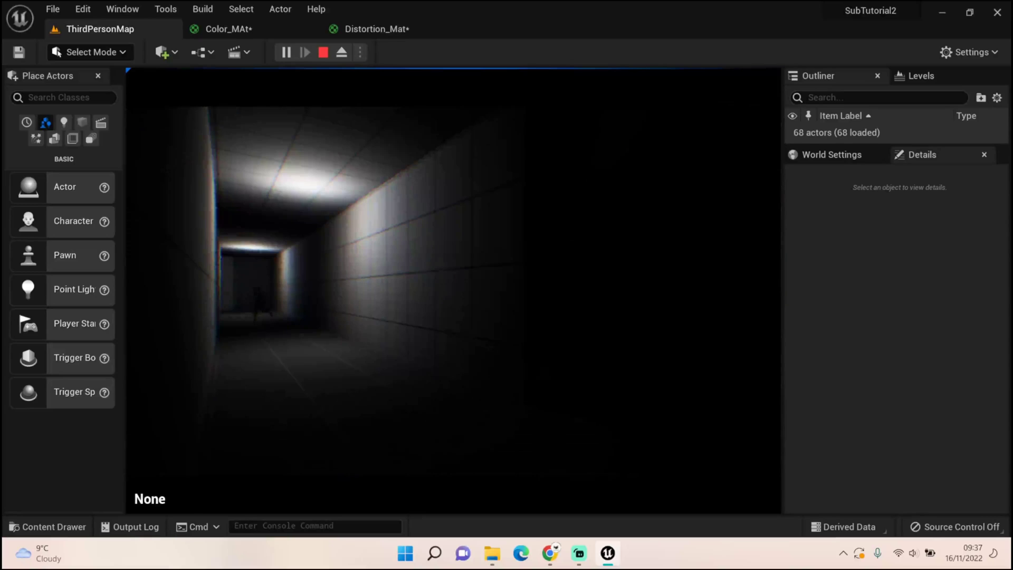
{"action": "key", "text": "w"}
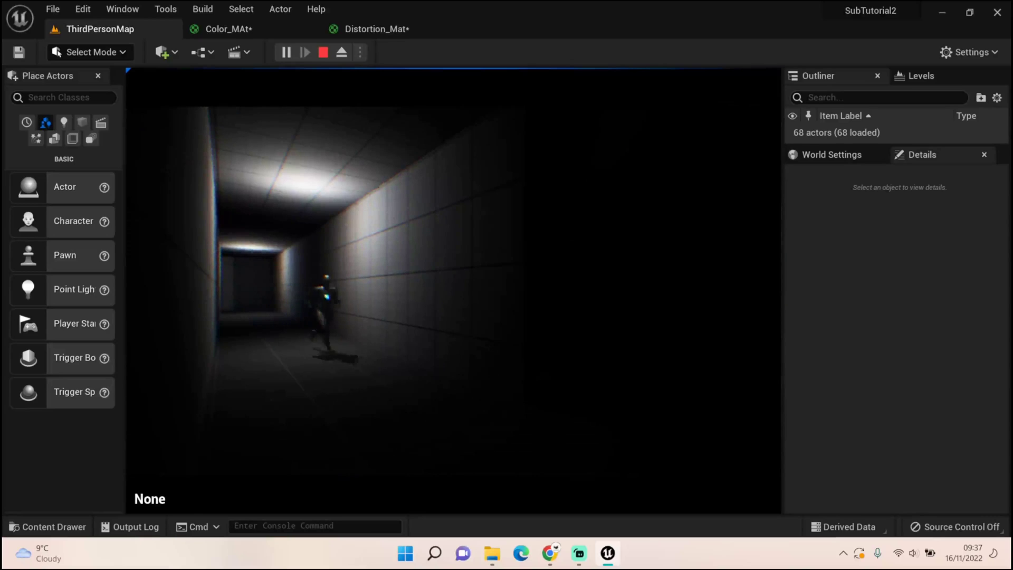
{"action": "key", "text": "w"}
{"action": "key", "text": "s"}
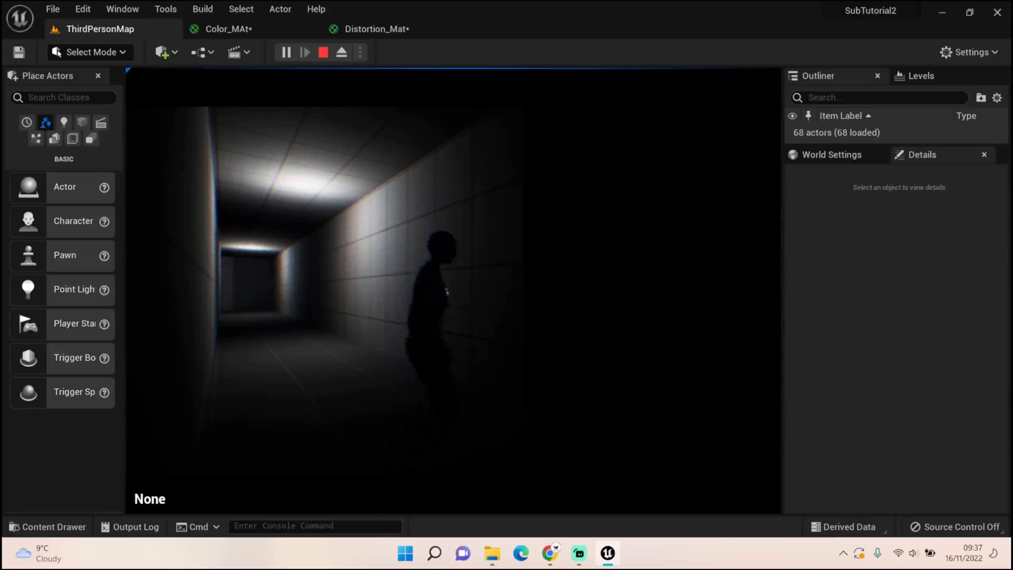
{"action": "key", "text": "s"}
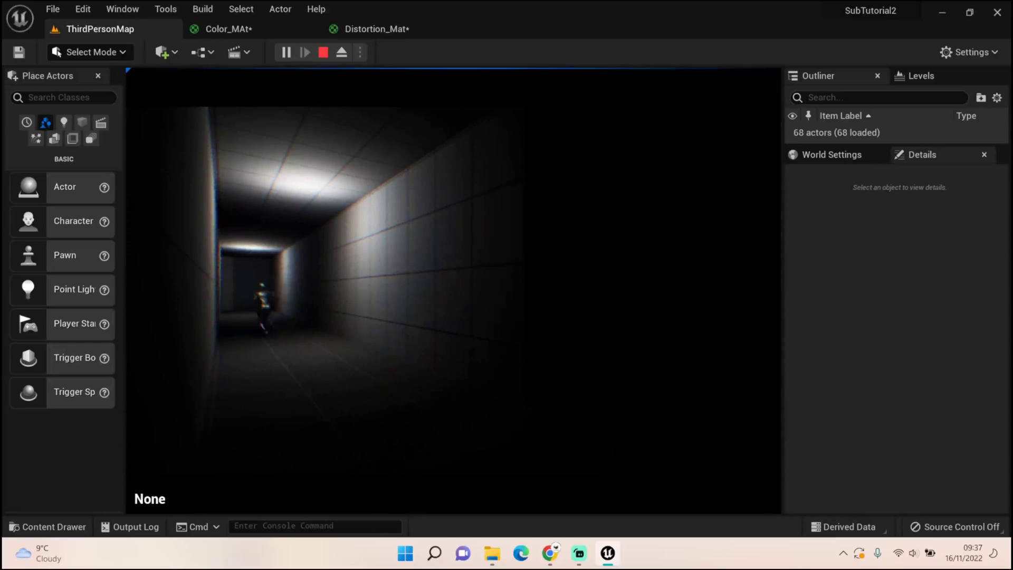
{"action": "key", "text": "d"}
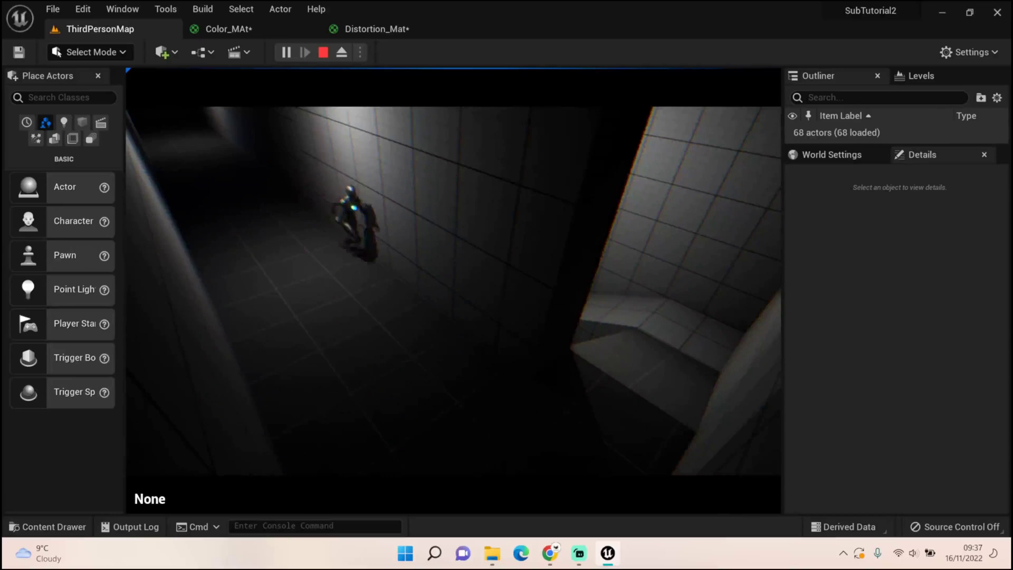
{"action": "key", "text": "w"}
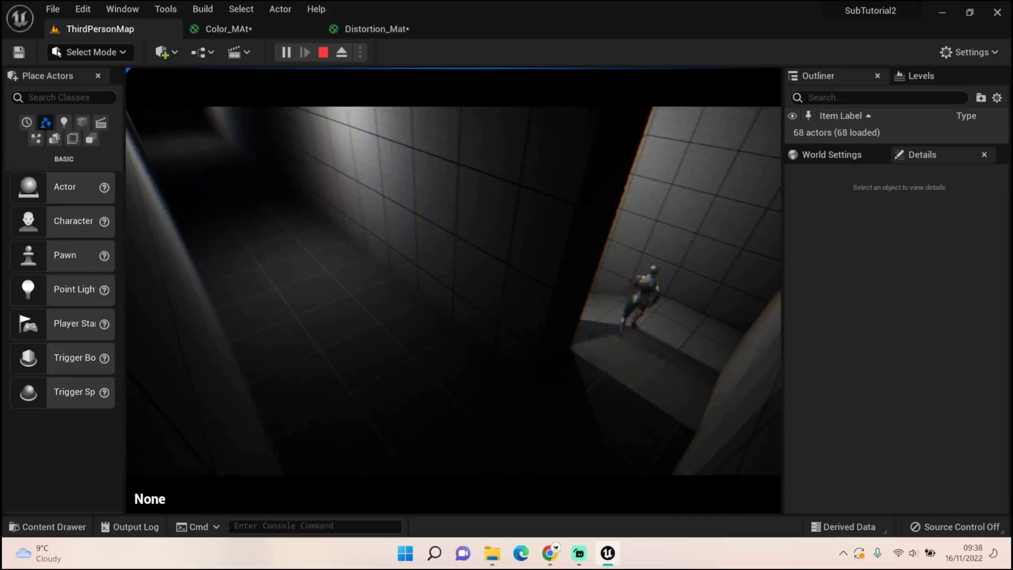
{"action": "key", "text": "w"}
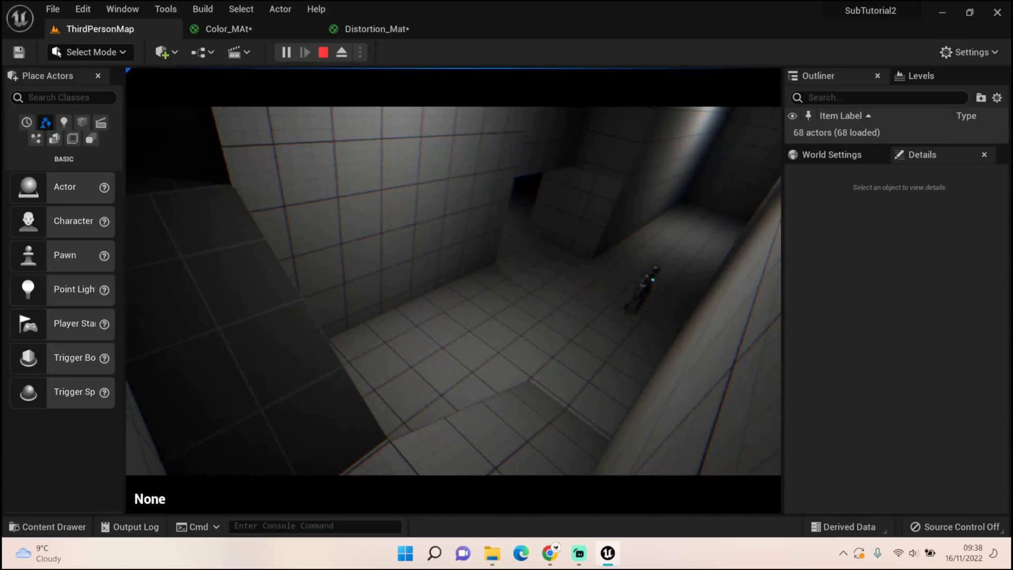
{"action": "key", "text": "s"}
{"action": "key", "text": "d"}
{"action": "key", "text": "w"}
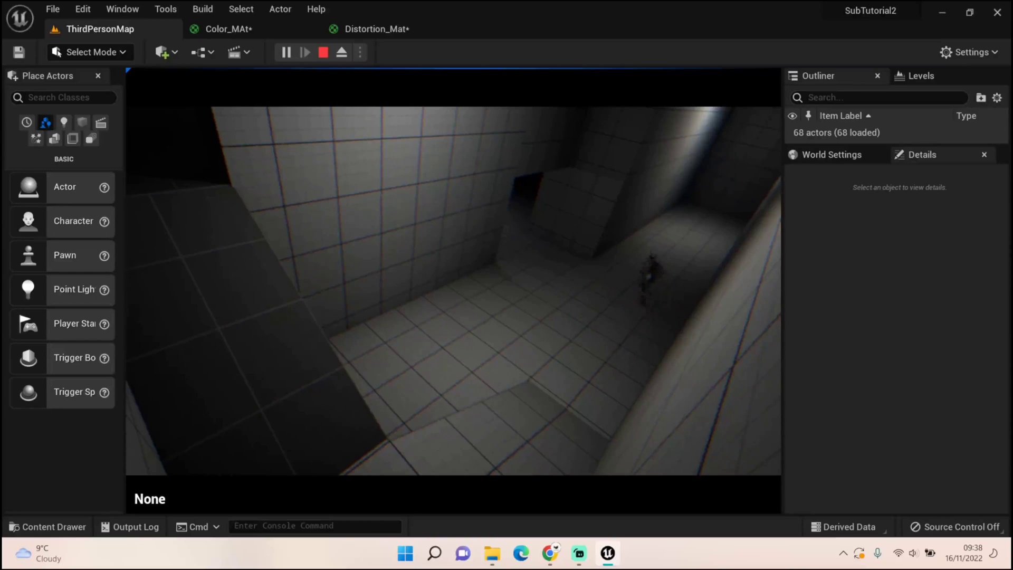
{"action": "key", "text": "w"}
{"action": "key", "text": "Escape"}
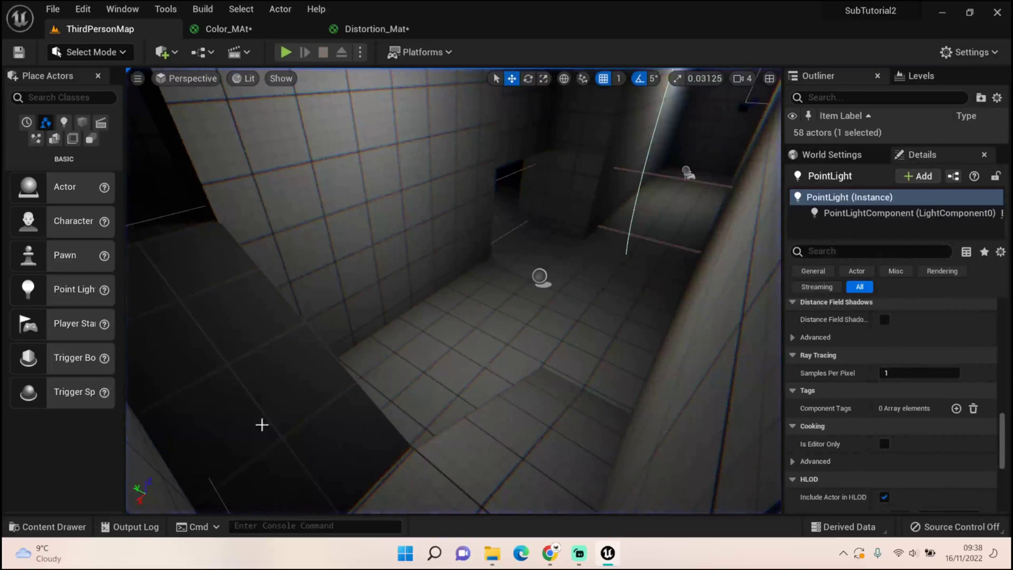
- Open the Color_MAt material from the Content folder and examine its R, G and B channel offset graph
{"action": "left_click", "coordinate": [37, 527]}
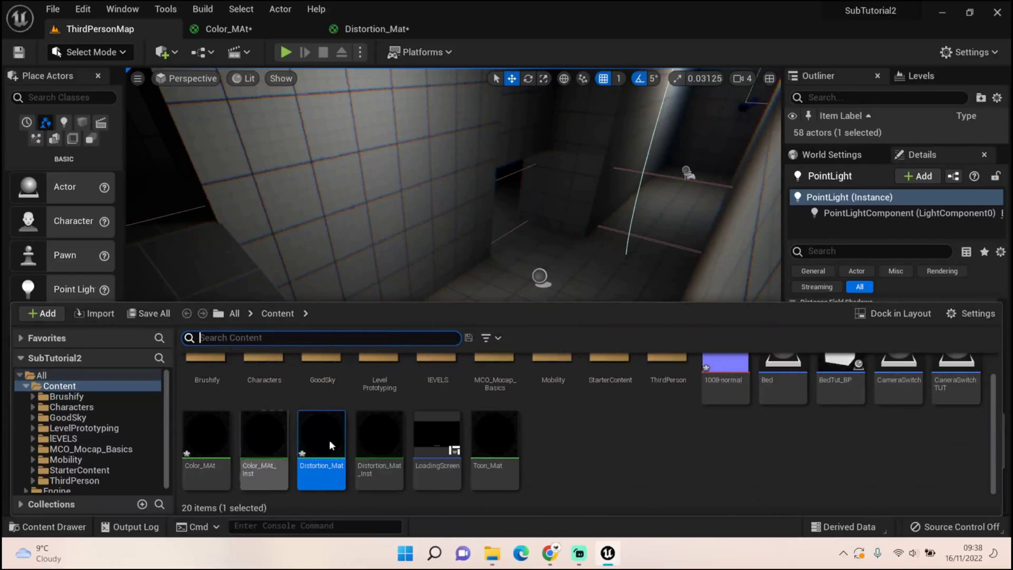
{"action": "mouse_move", "coordinate": [303, 462]}
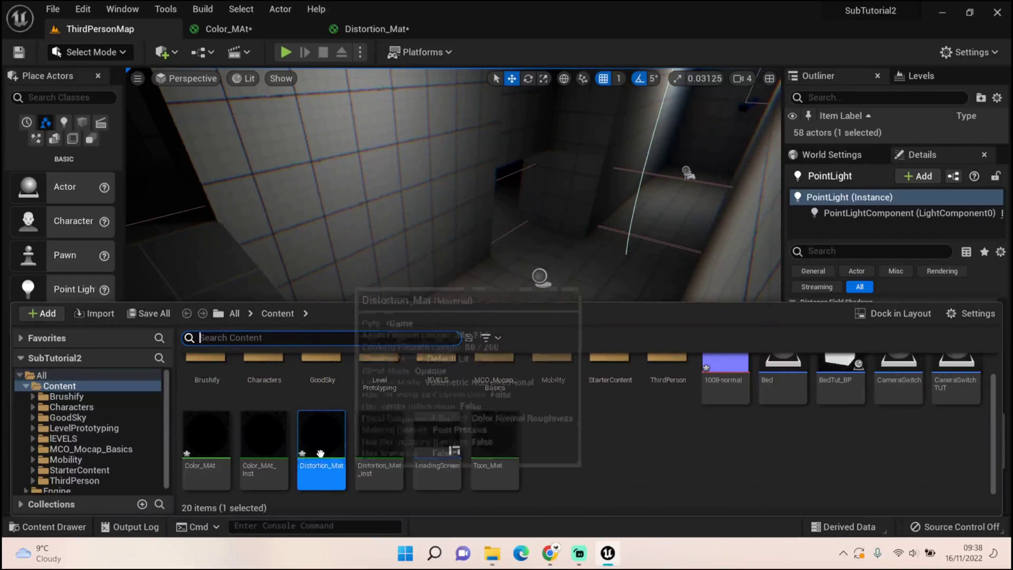
{"action": "double_click", "coordinate": [202, 440]}
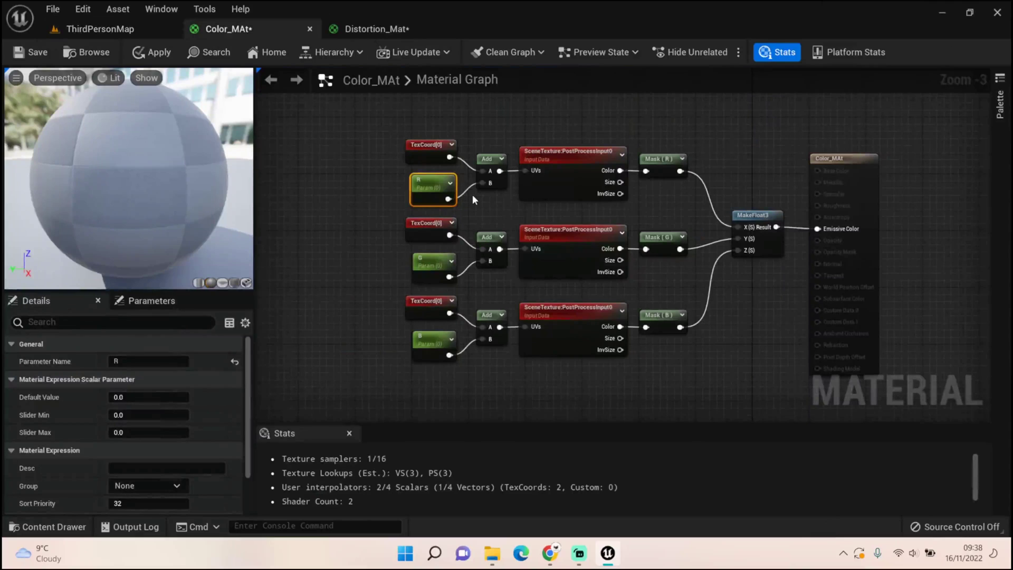
{"action": "left_click", "coordinate": [445, 169]}
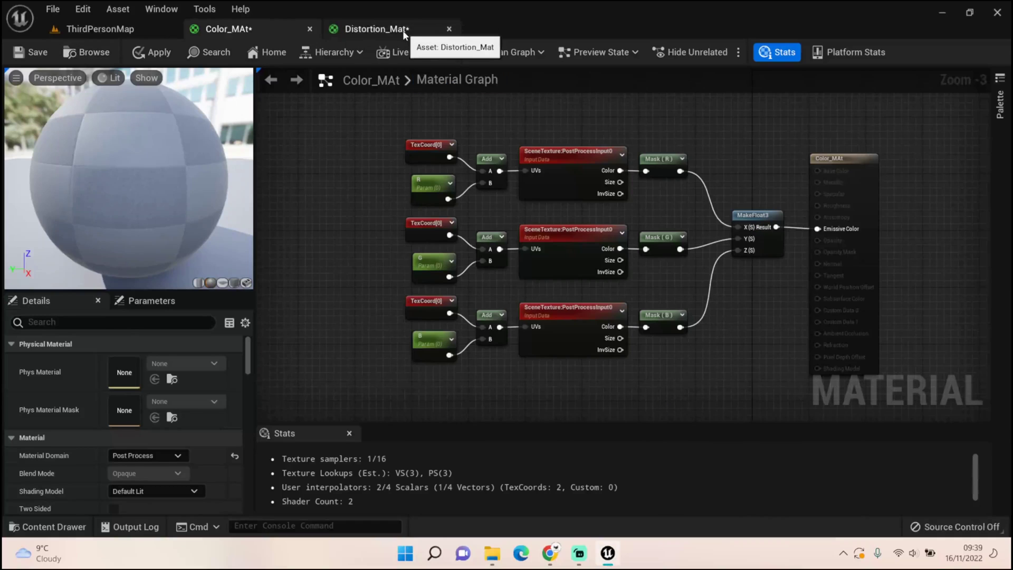
- Switch to the Distortion_Mat graph and inspect the Texture Sample node's settings
{"action": "left_click", "coordinate": [403, 30]}
{"action": "right_click_drag", "start_coordinate": [378, 109], "coordinate": [399, 131]}
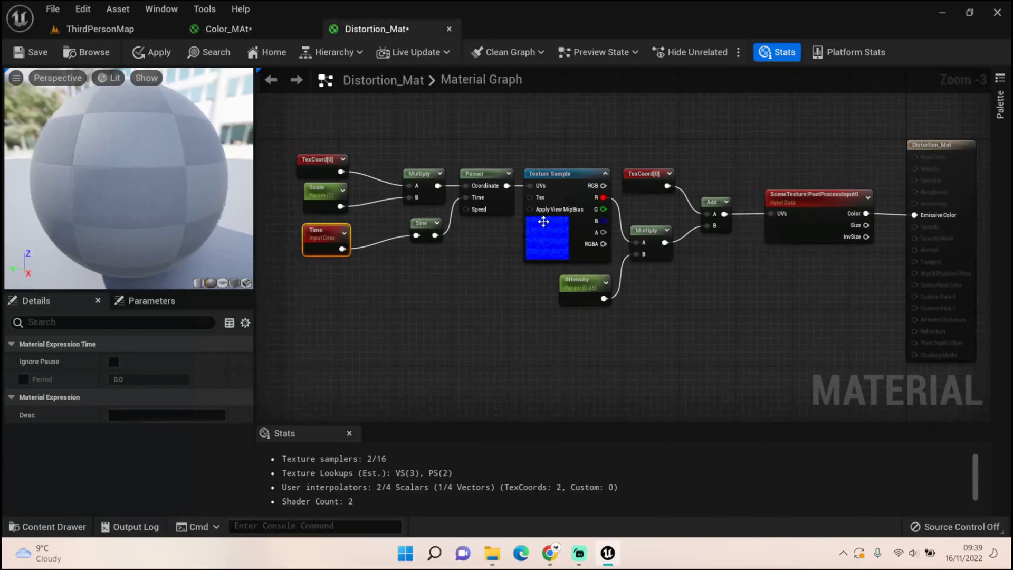
{"action": "left_click", "coordinate": [554, 236]}
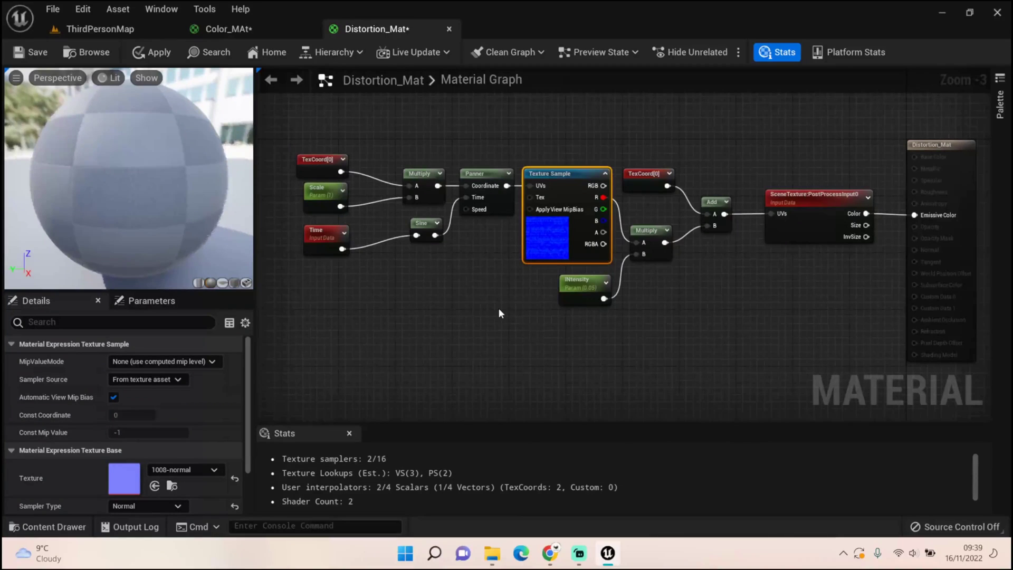
- Switch to Chrome, browse the Noise Normal Texture image results, and return to the Distortion_Mat graph in Unreal Editor
{"action": "key", "text": "alt+Tab"}
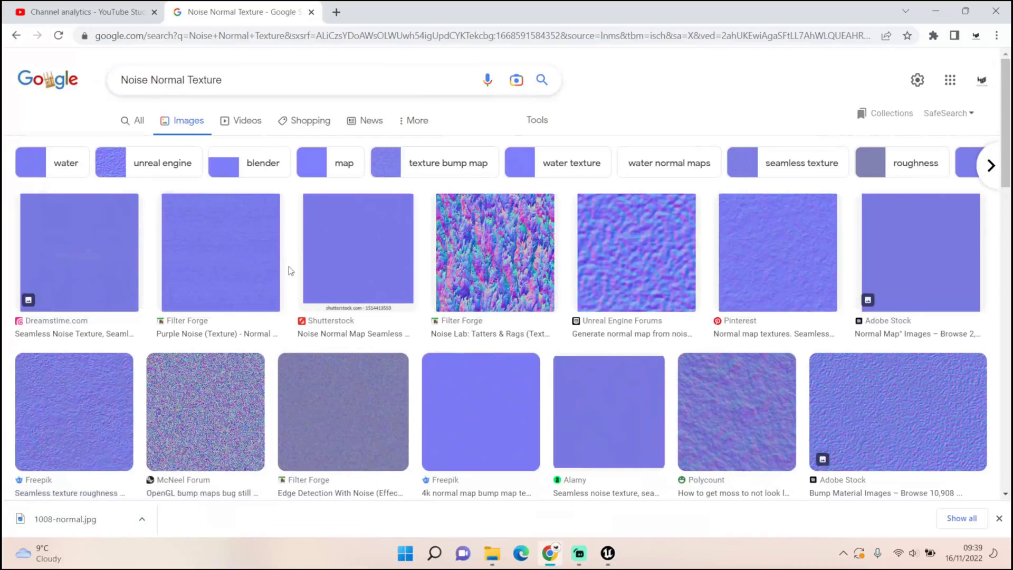
{"action": "scroll", "coordinate": [285, 274], "scroll_direction": "down", "scroll_amount": 1}
{"action": "scroll", "coordinate": [285, 274], "scroll_direction": "down", "scroll_amount": 5}
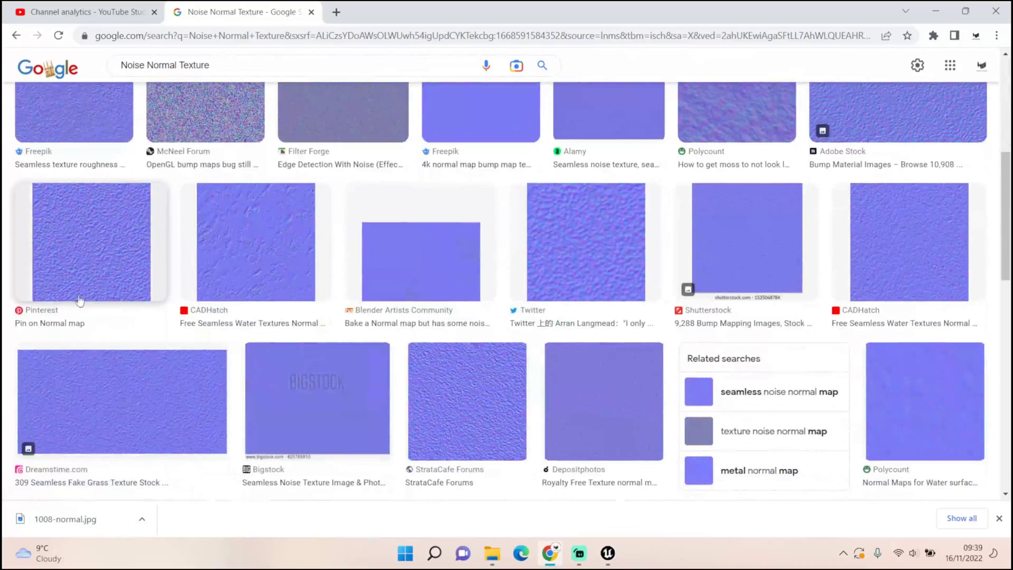
{"action": "scroll", "coordinate": [591, 332], "scroll_direction": "up", "scroll_amount": 5}
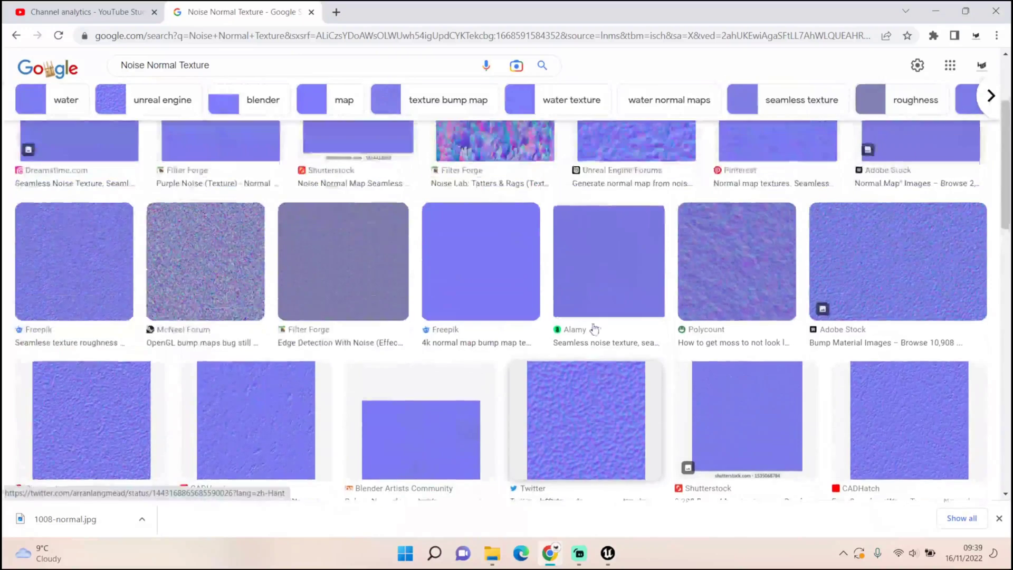
{"action": "scroll", "coordinate": [595, 329], "scroll_direction": "up", "scroll_amount": 1}
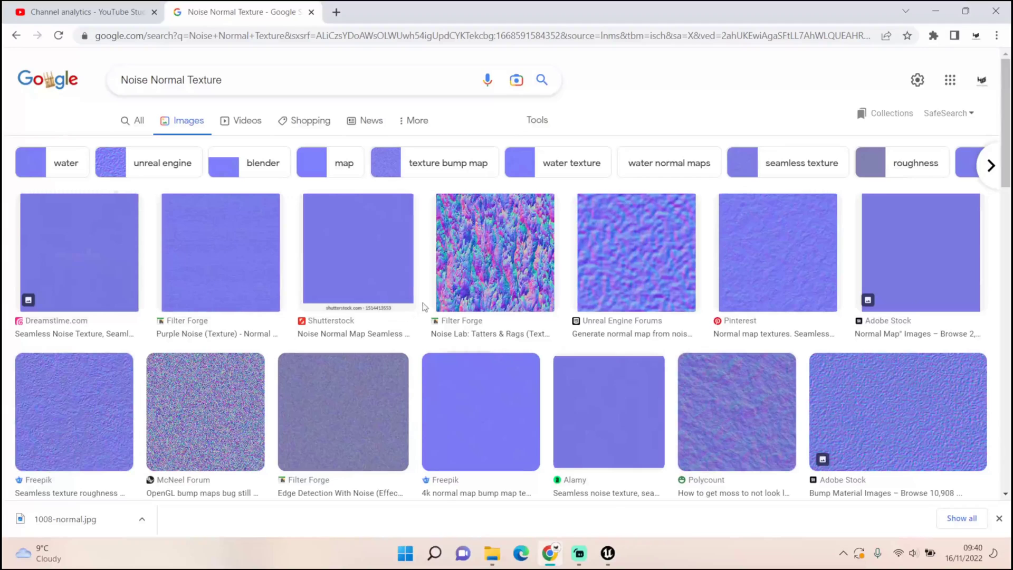
{"action": "left_click", "coordinate": [609, 554]}
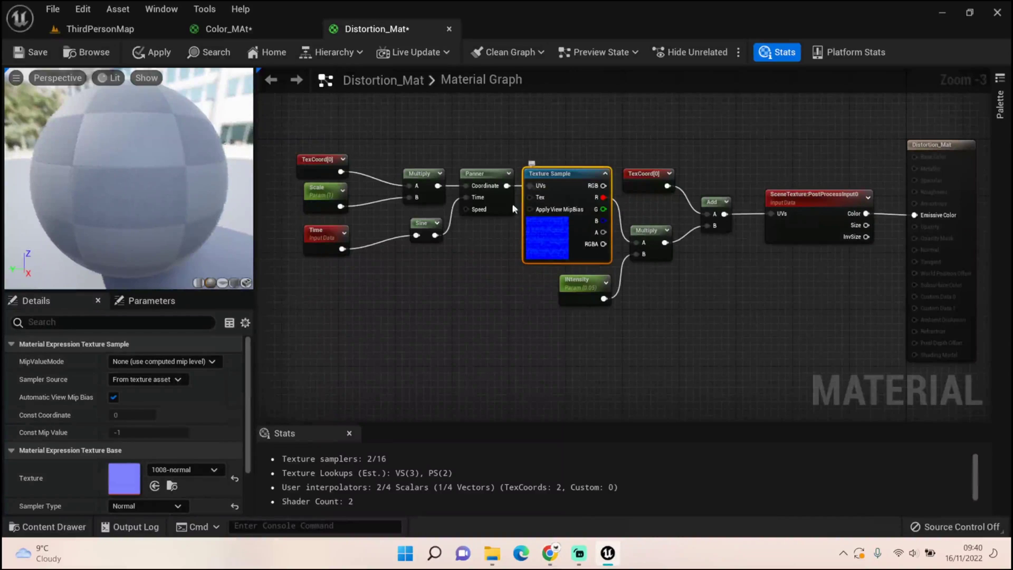
- Inspect the settings of the Panner, Sine and Time nodes that animate the distortion texture's coordinates
{"action": "right_click_drag", "start_coordinate": [568, 345], "coordinate": [546, 350]}
{"action": "right_click_drag", "start_coordinate": [470, 328], "coordinate": [510, 334]}
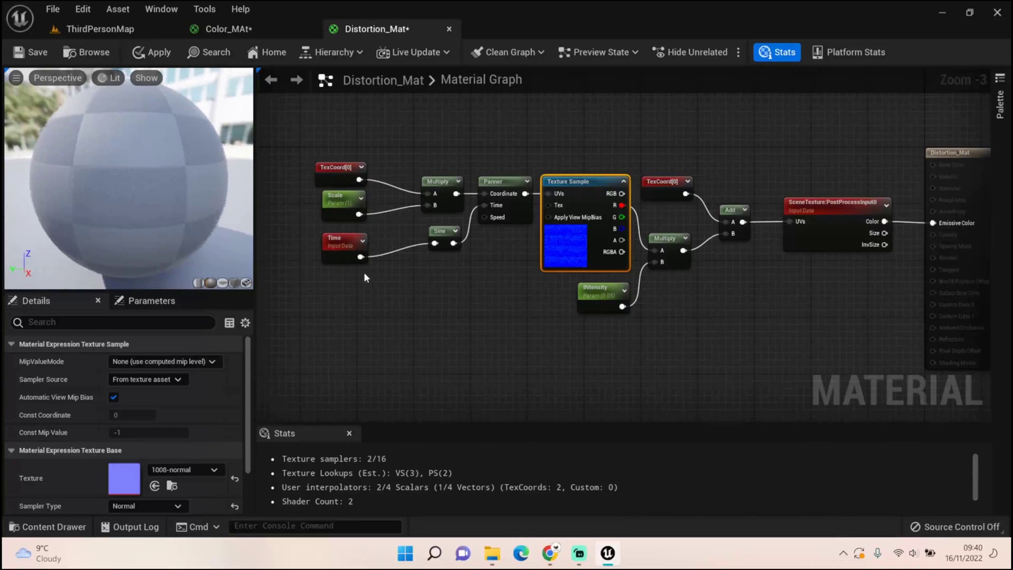
{"action": "left_click", "coordinate": [510, 203]}
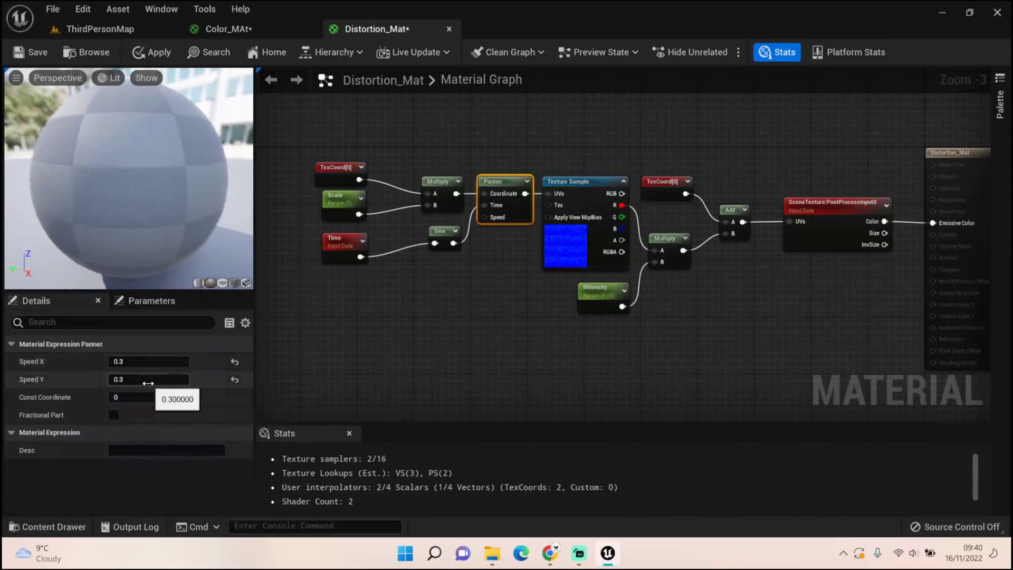
{"action": "left_click", "coordinate": [438, 247]}
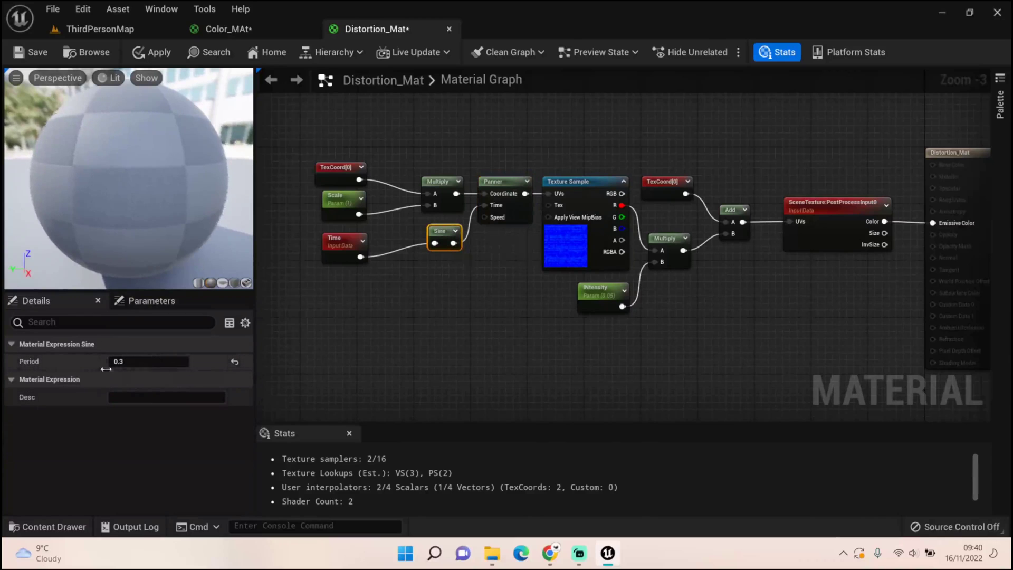
{"action": "left_click", "coordinate": [328, 246]}
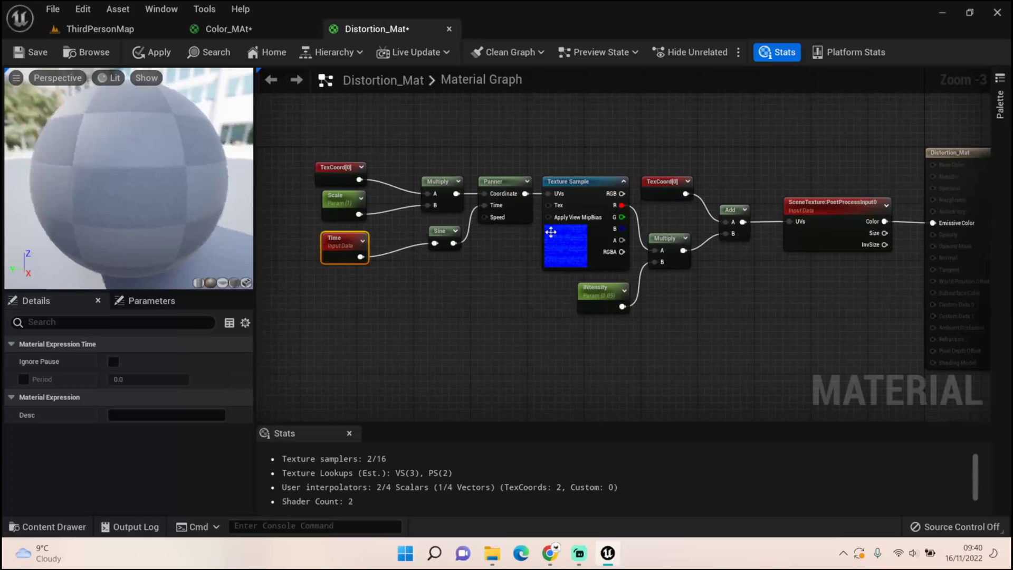
- Trace the Texture Sample's red output into the Multiply node and inspect the intensity parameter's settings
{"action": "right_click_drag", "start_coordinate": [584, 162], "coordinate": [508, 184]}
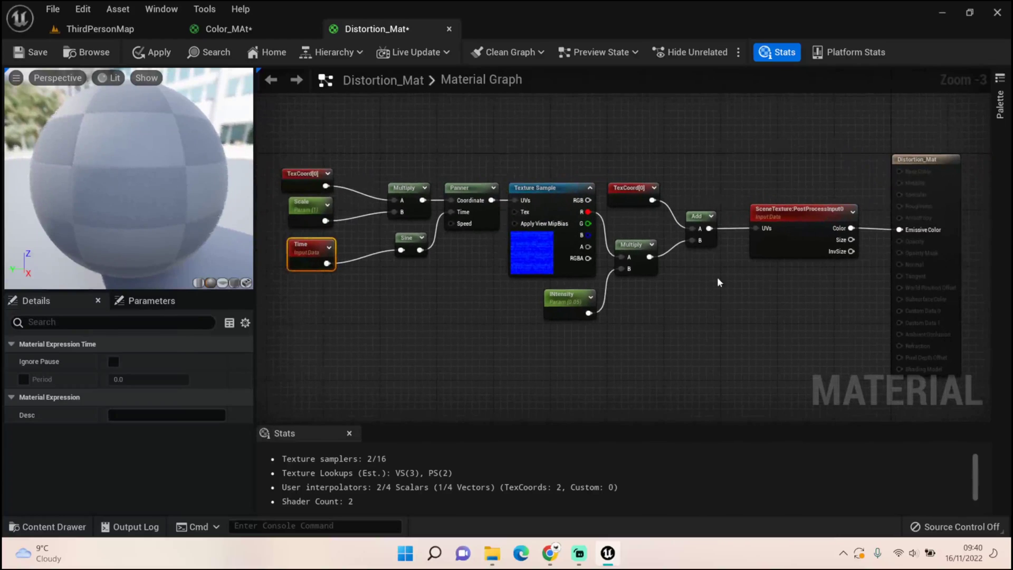
{"action": "right_click_drag", "start_coordinate": [717, 282], "coordinate": [602, 294]}
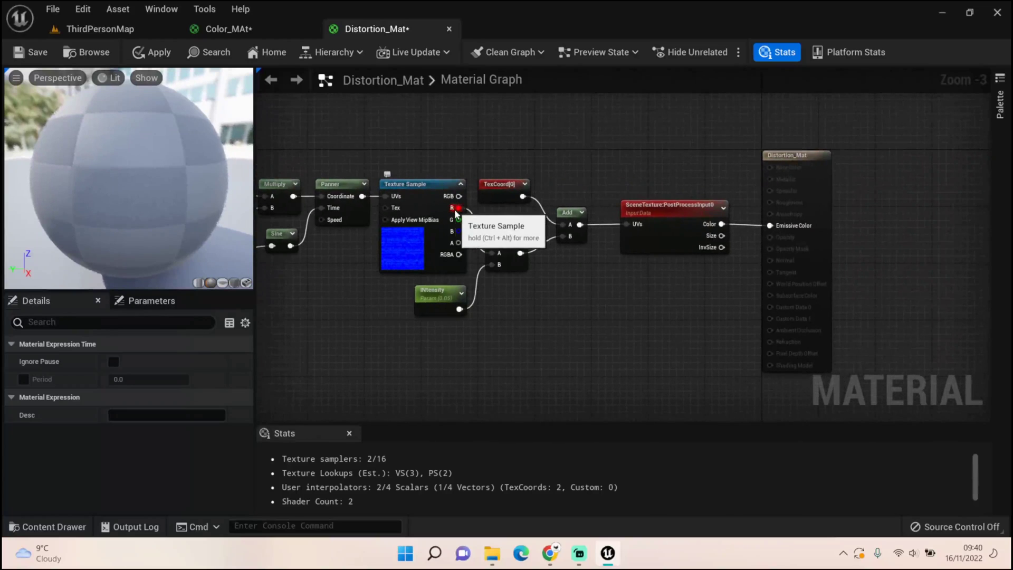
{"action": "left_click_drag", "start_coordinate": [457, 208], "coordinate": [492, 254]}
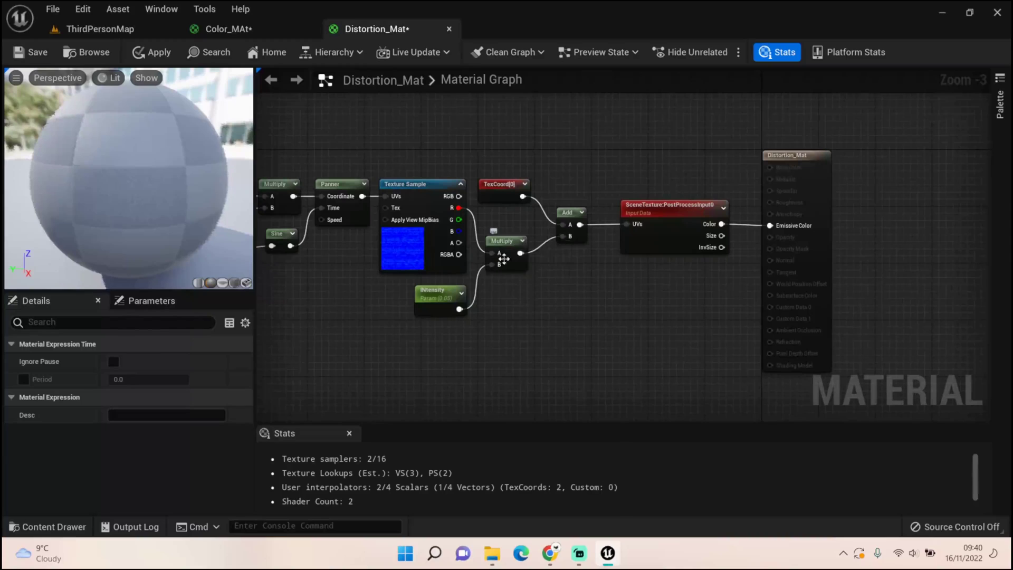
{"action": "left_click", "coordinate": [437, 304]}
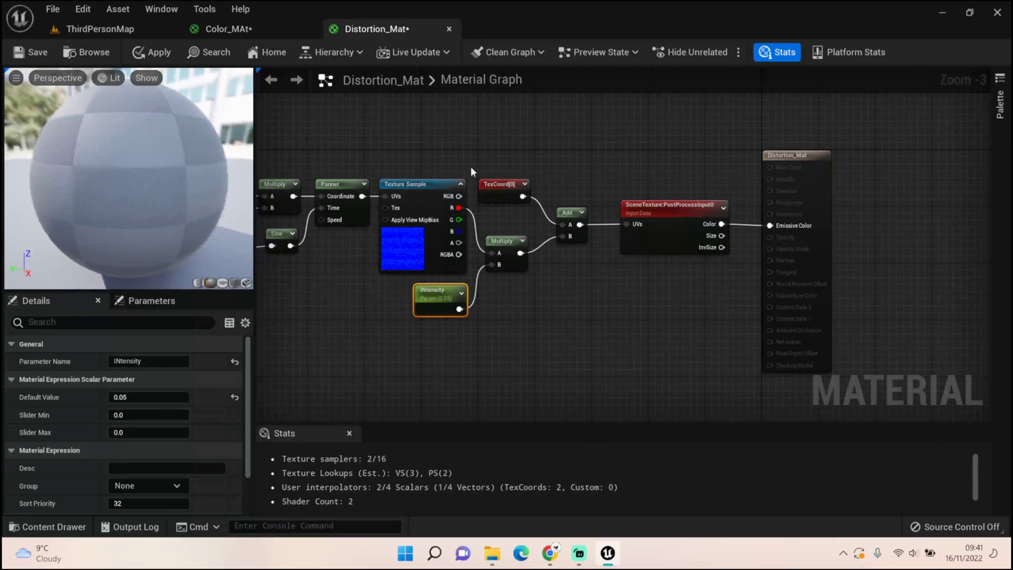
- Inspect the Distortion_Mat output node's material settings and review the complete distortion graph
{"action": "right_click_drag", "start_coordinate": [676, 192], "coordinate": [618, 194]}
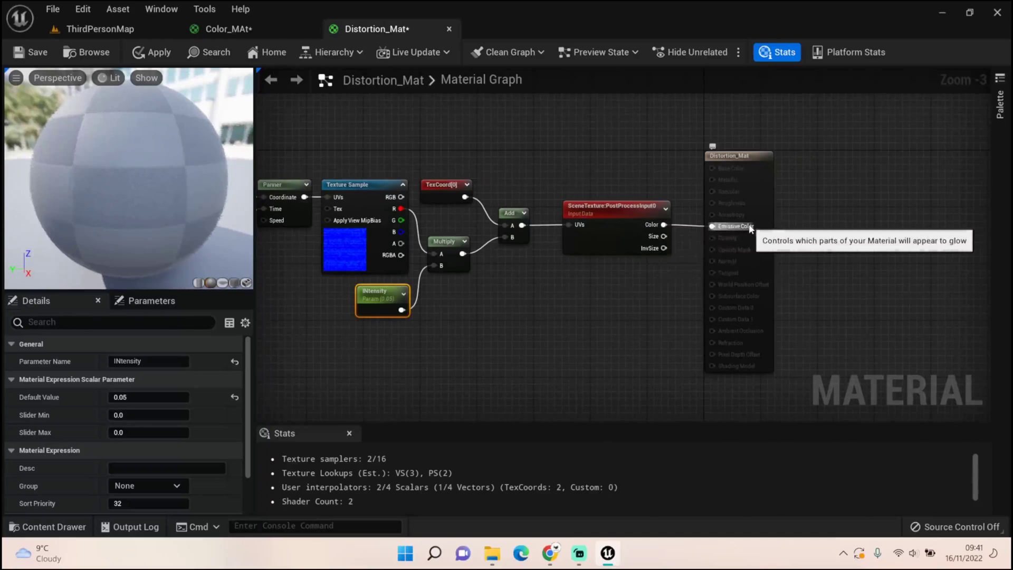
{"action": "left_click", "coordinate": [735, 179]}
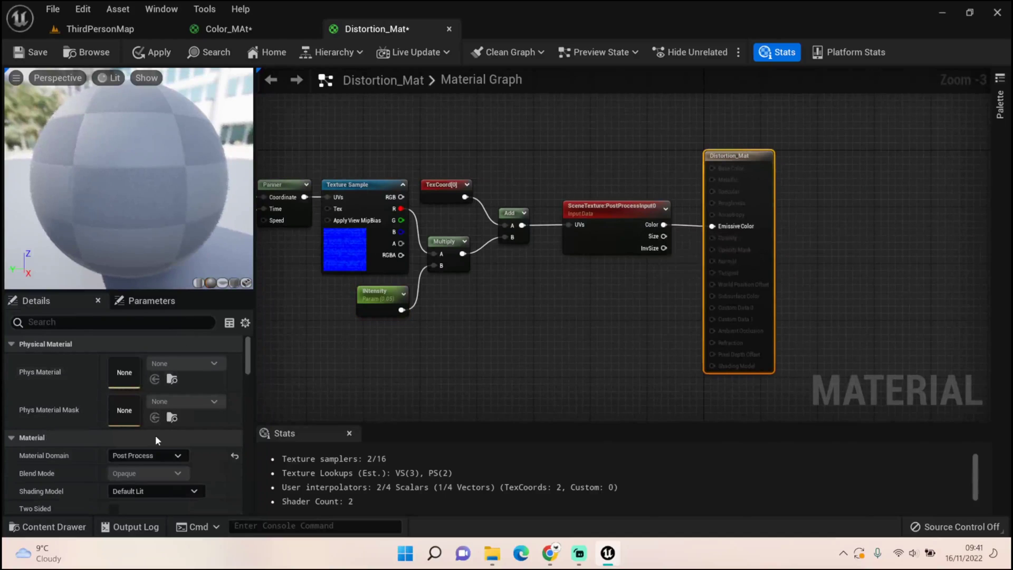
{"action": "right_click_drag", "start_coordinate": [445, 351], "coordinate": [548, 352]}
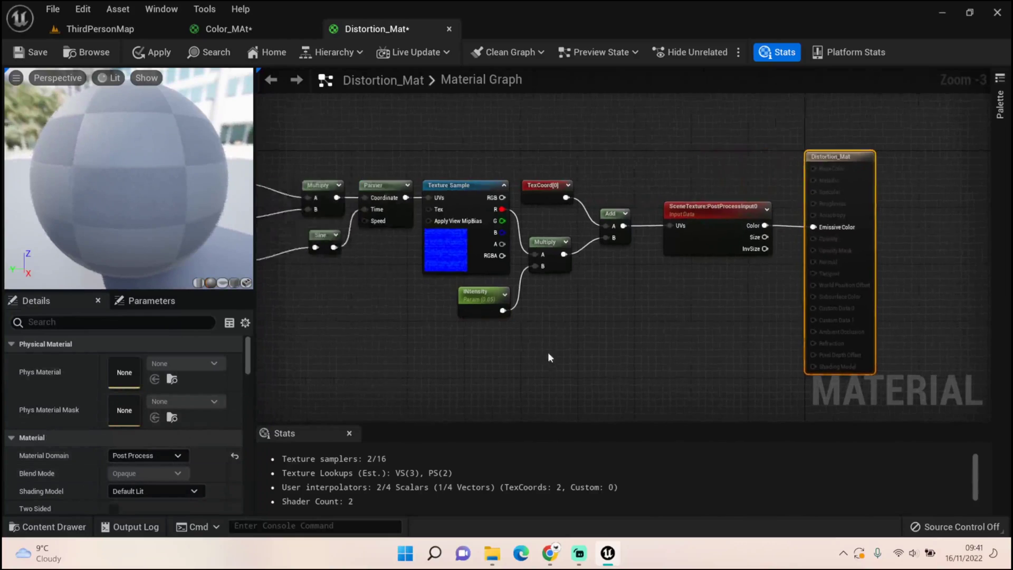
{"action": "scroll", "coordinate": [338, 312], "scroll_direction": "down", "scroll_amount": 2}
{"action": "right_click_drag", "start_coordinate": [337, 311], "coordinate": [435, 312]}
{"action": "scroll", "coordinate": [434, 312], "scroll_direction": "up", "scroll_amount": 1}
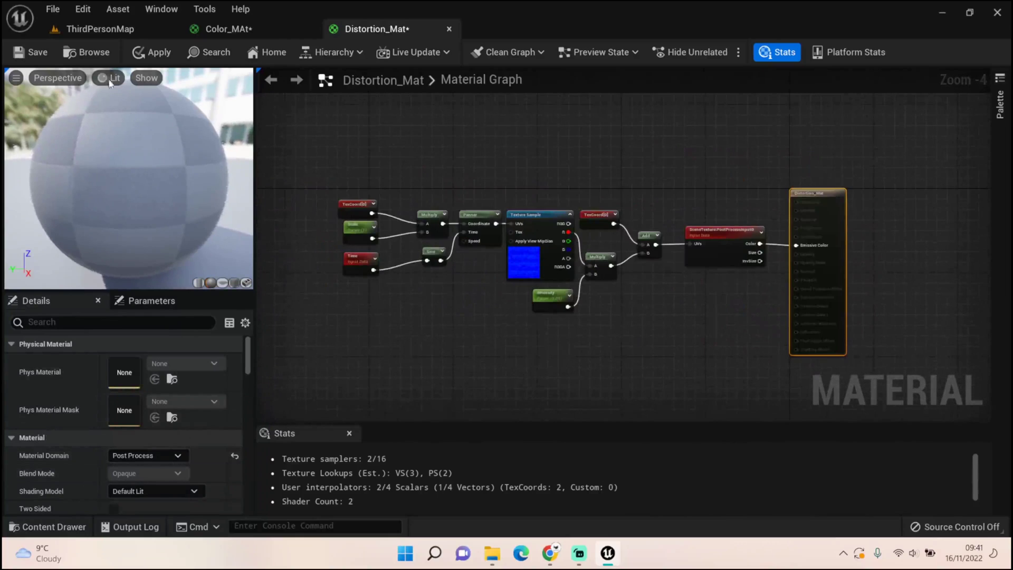
- Switch to ThirdPersonMap, select the PostProcessVolume in the corridor and inspect its Post Process Materials array
{"action": "left_click", "coordinate": [108, 30]}
{"action": "right_click_drag", "start_coordinate": [367, 249], "coordinate": [392, 223]}
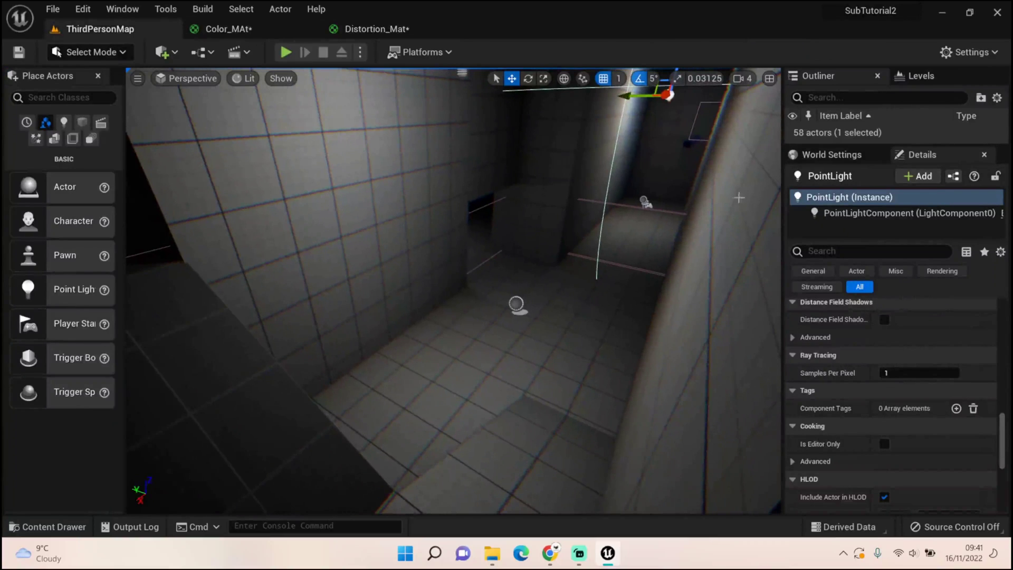
{"action": "left_click", "coordinate": [692, 133]}
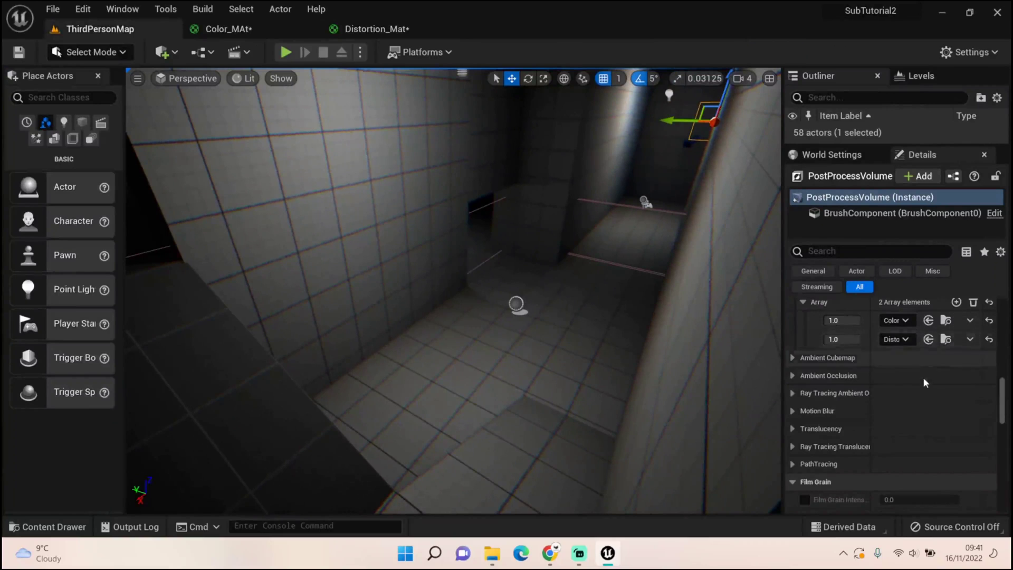
{"action": "scroll", "coordinate": [930, 390], "scroll_direction": "down", "scroll_amount": 2}
{"action": "scroll", "coordinate": [929, 392], "scroll_direction": "up", "scroll_amount": 2}
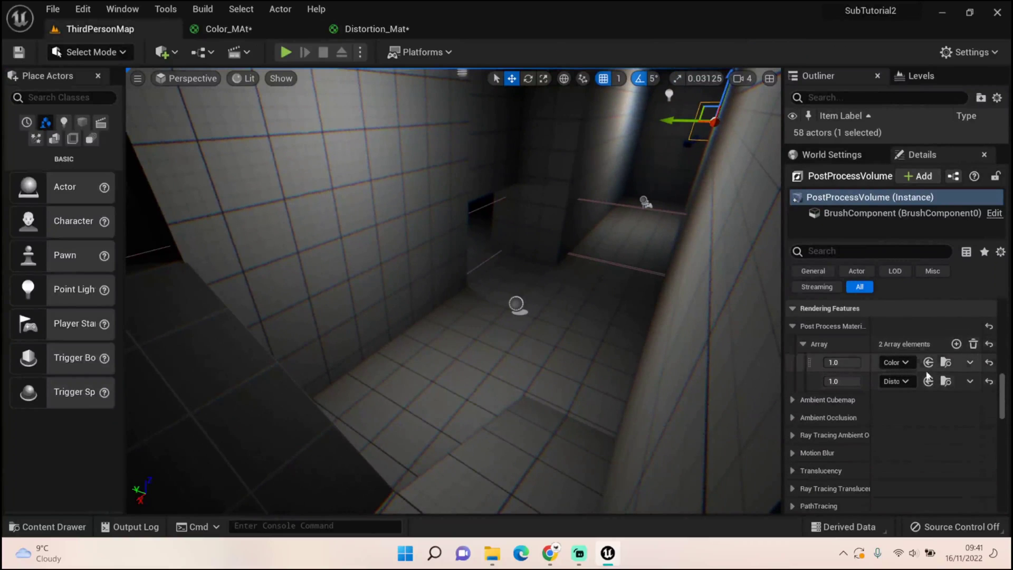
{"action": "left_click", "coordinate": [778, 363]}
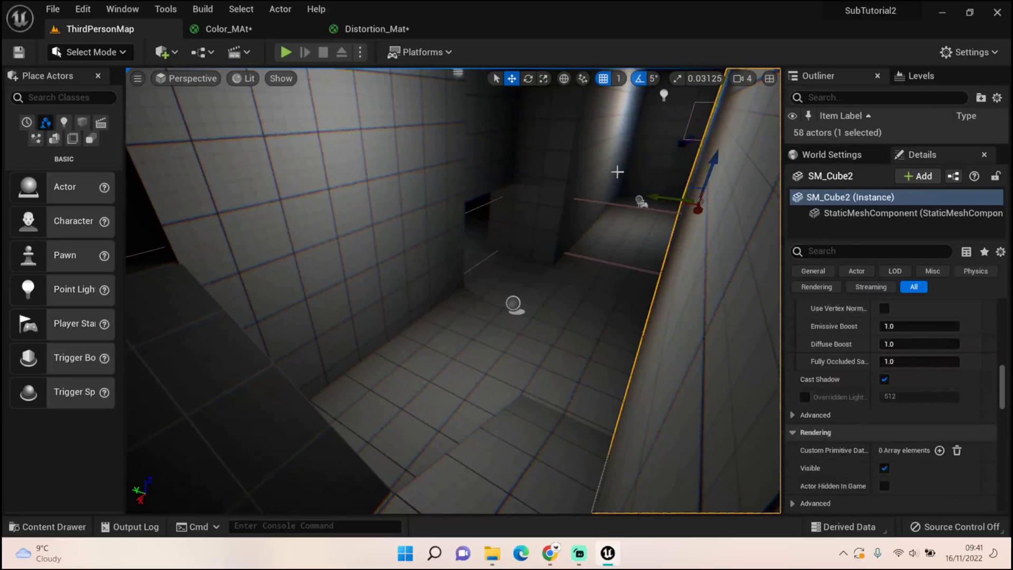
{"action": "left_click", "coordinate": [686, 127]}
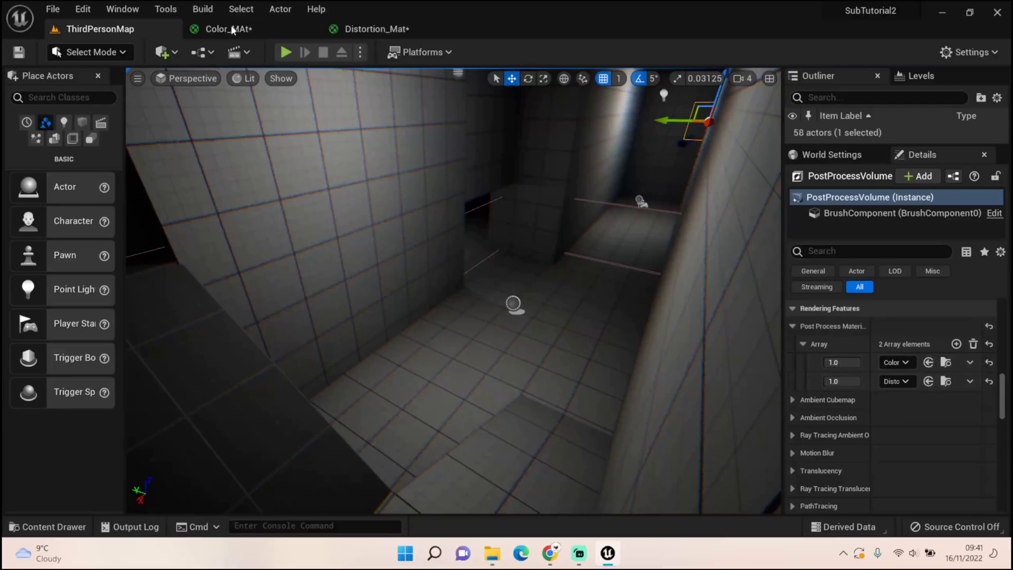
- Open the Color_MAt_Inst and Distortion_Mat_Inst material instances from the project's Content folder
{"action": "left_click", "coordinate": [68, 525]}
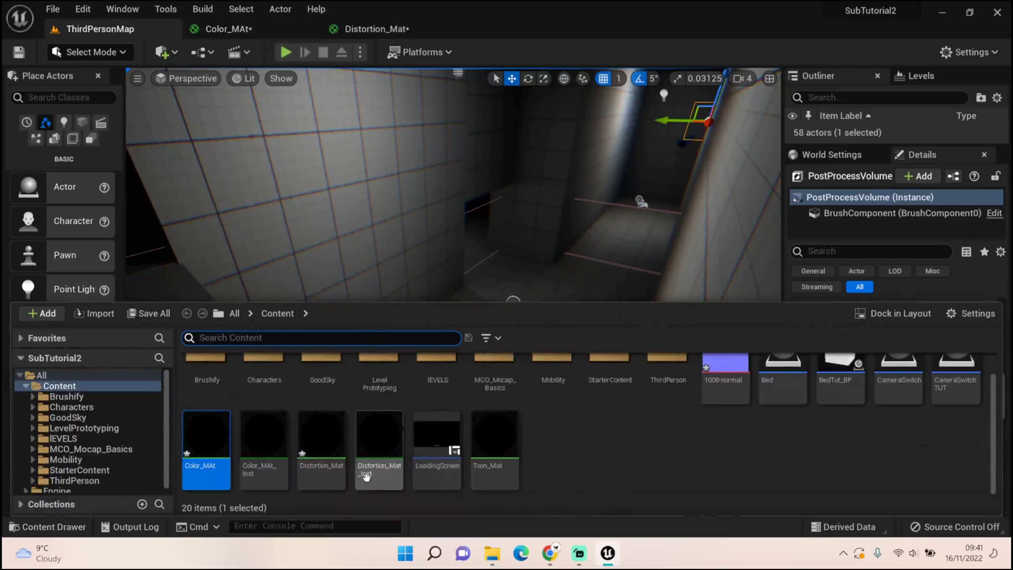
{"action": "double_click", "coordinate": [264, 443]}
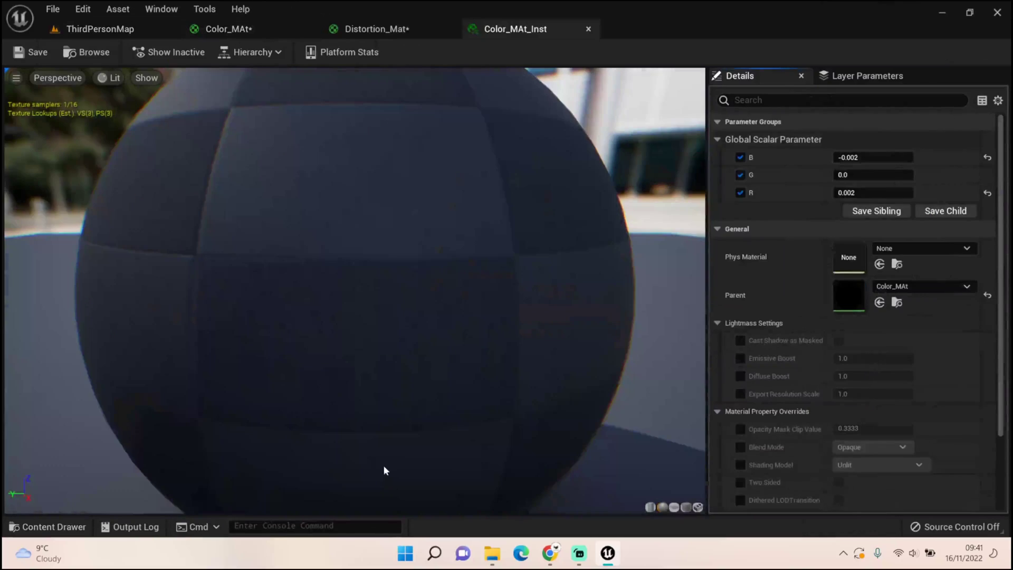
{"action": "left_click", "coordinate": [23, 528]}
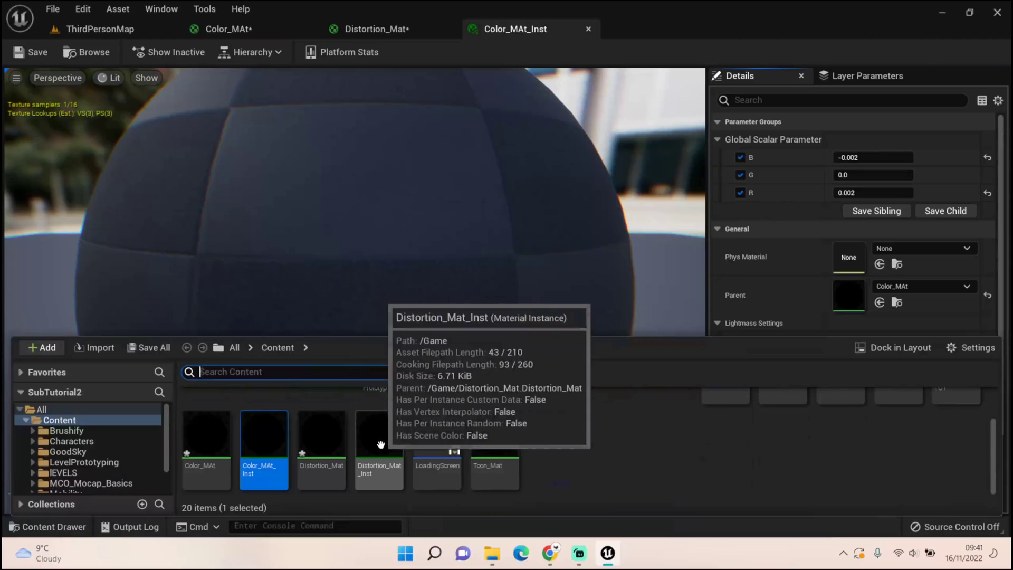
{"action": "double_click", "coordinate": [380, 445]}
- In Color_MAt_Inst, set B to -0.004 and R to 0.004, and check the color shift in ThirdPersonMap
{"action": "left_click", "coordinate": [501, 31]}
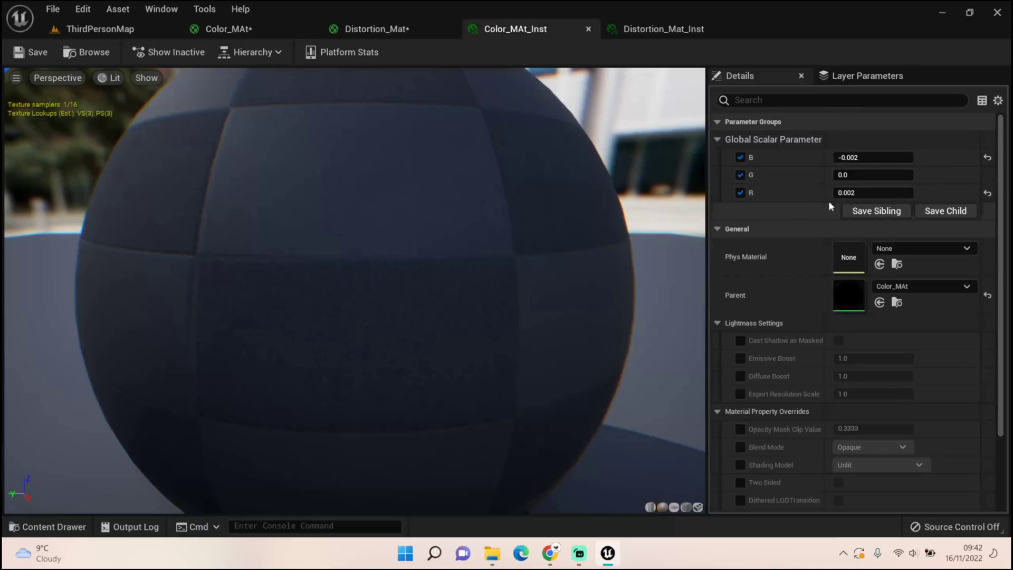
{"action": "left_click", "coordinate": [850, 157]}
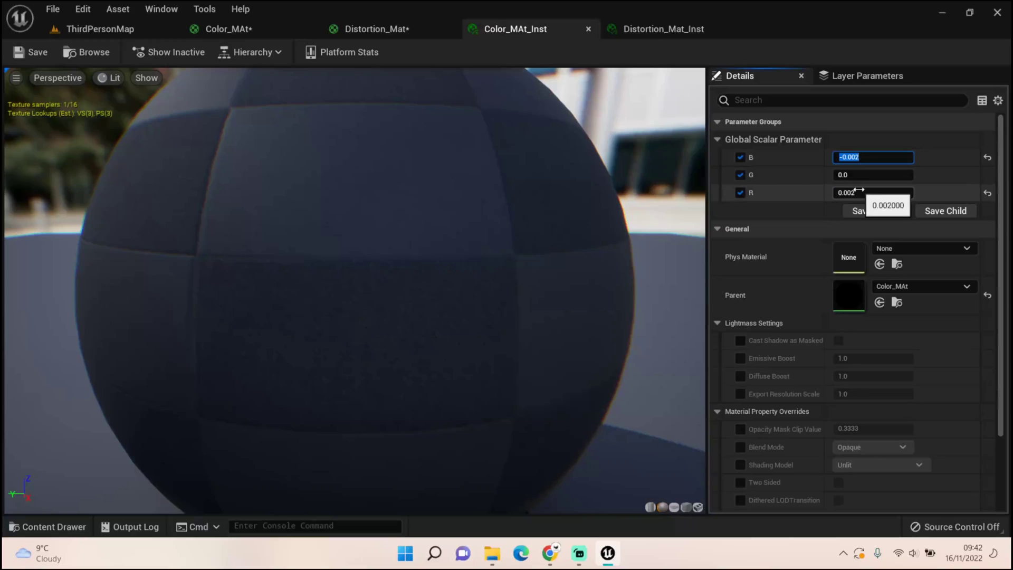
{"action": "type", "text": "-"}
{"action": "left_click", "coordinate": [870, 191]}
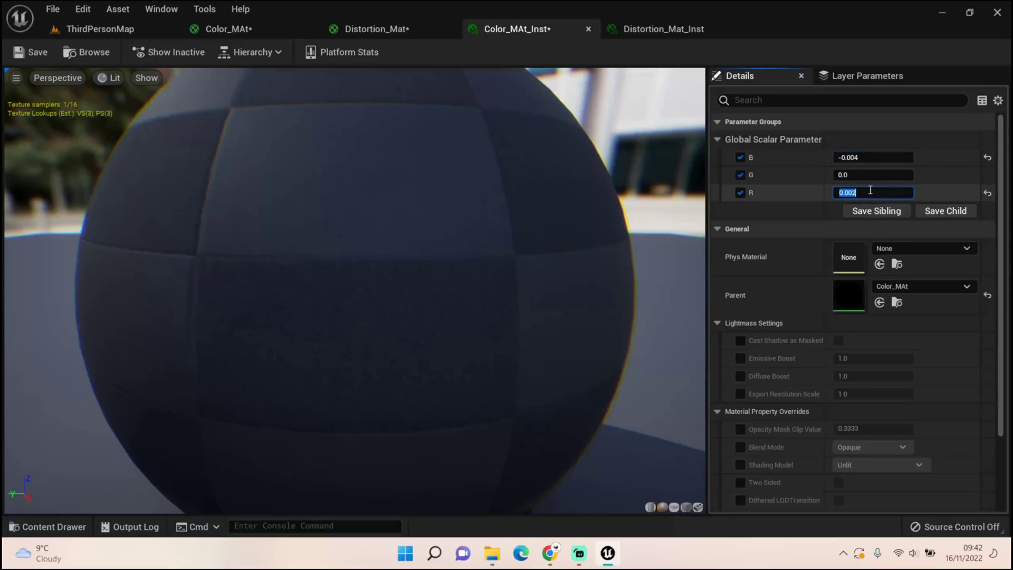
{"action": "type", "text": "0.00"}
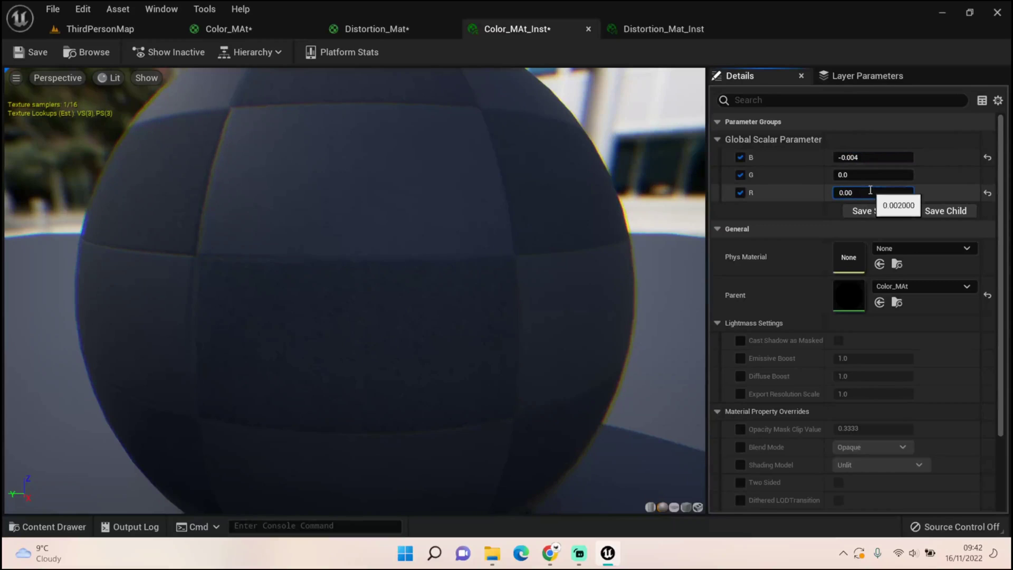
{"action": "type", "text": "4"}
{"action": "key", "text": "Return"}
{"action": "left_click", "coordinate": [804, 231]}
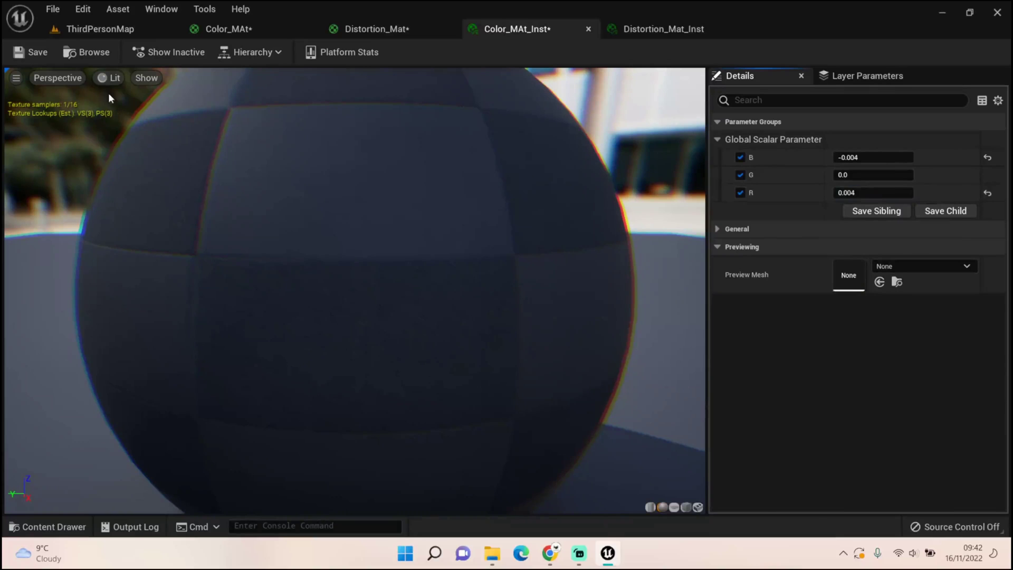
{"action": "left_click", "coordinate": [125, 33]}
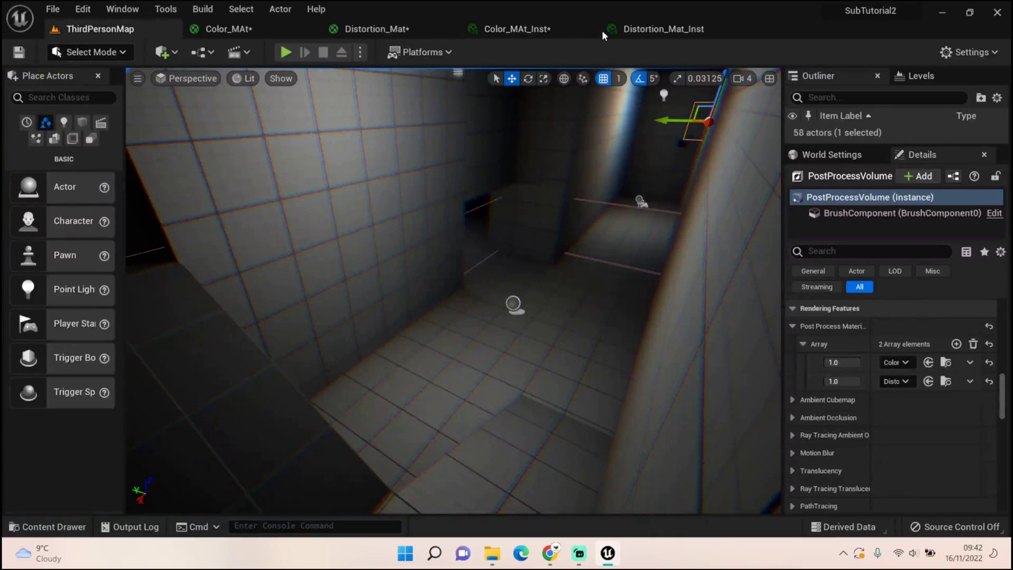
- Set Color_MAt_Inst's B parameter to -0.002 and its R parameter to 0.002
{"action": "left_click", "coordinate": [520, 29]}
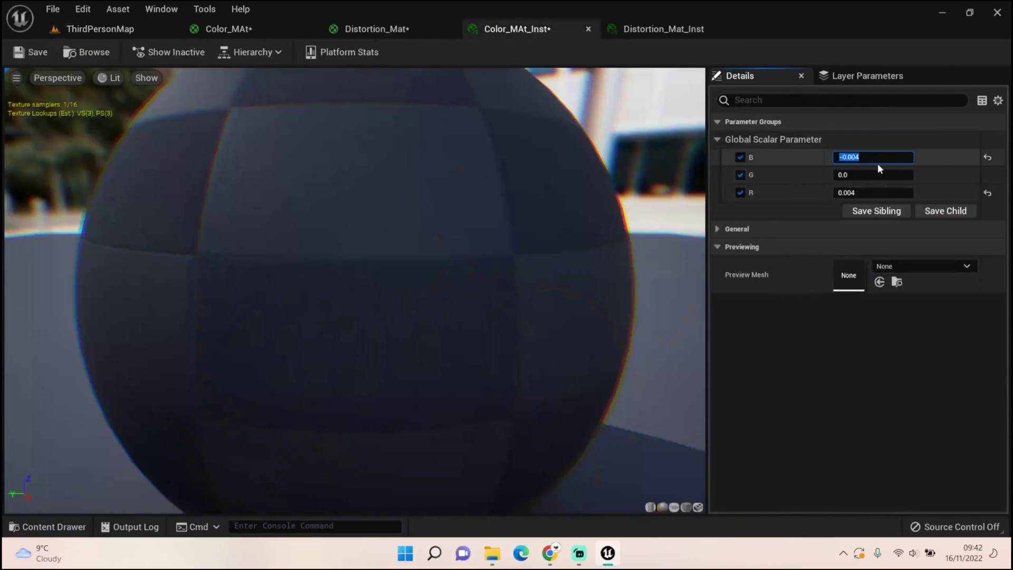
{"action": "type", "text": "-"}
{"action": "left_click", "coordinate": [897, 193]}
{"action": "type", "text": "0"}
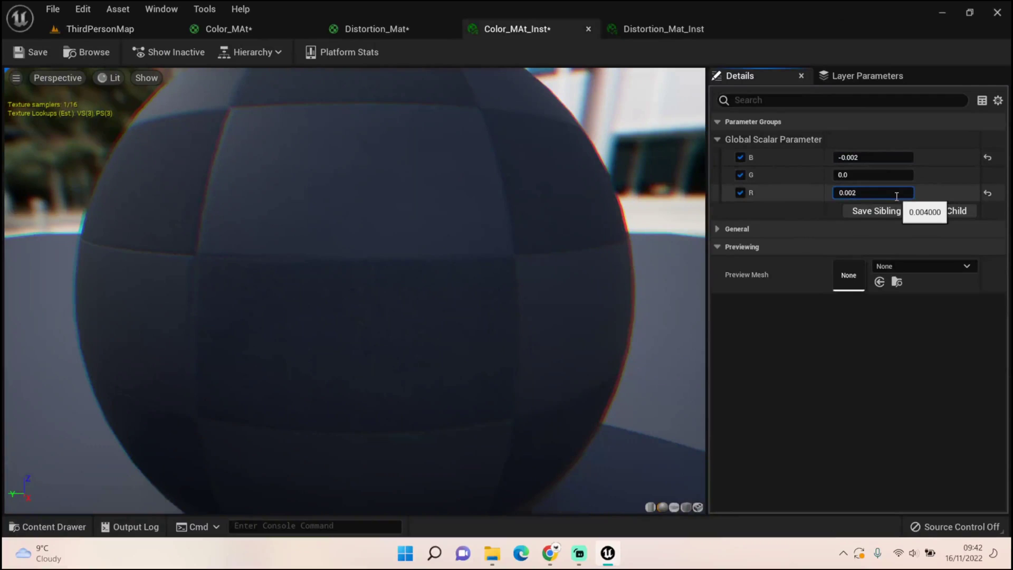
{"action": "left_click", "coordinate": [752, 416]}
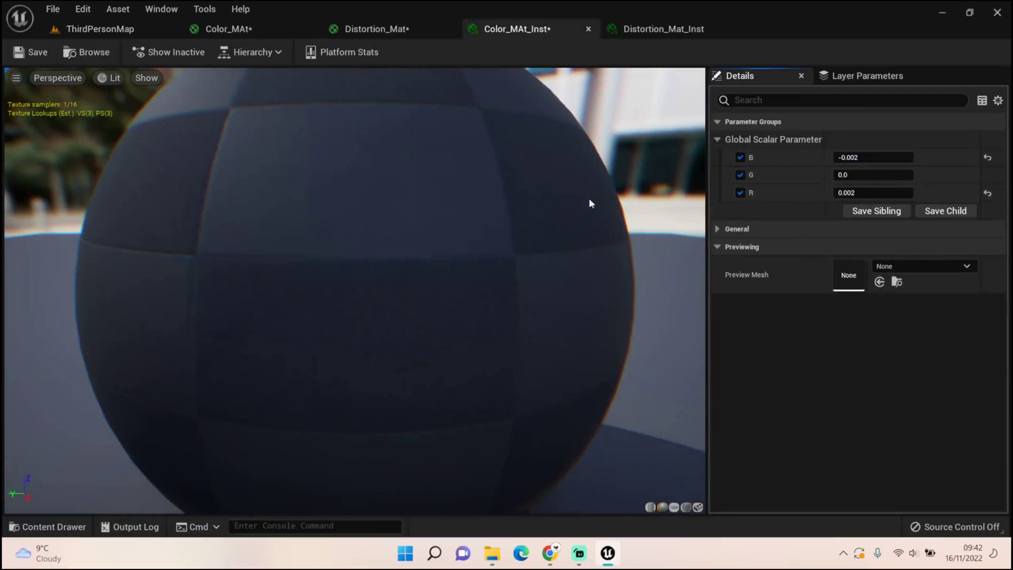
- Inspect the INtensity and Scale parameters of Distortion_Mat_Inst
{"action": "left_click", "coordinate": [650, 29]}
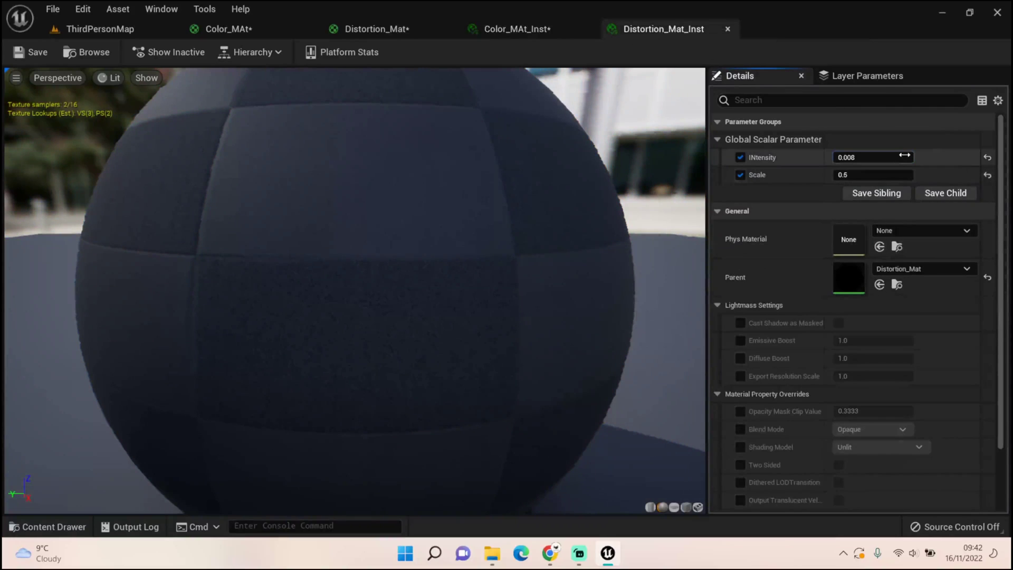
{"action": "left_click", "coordinate": [904, 155]}
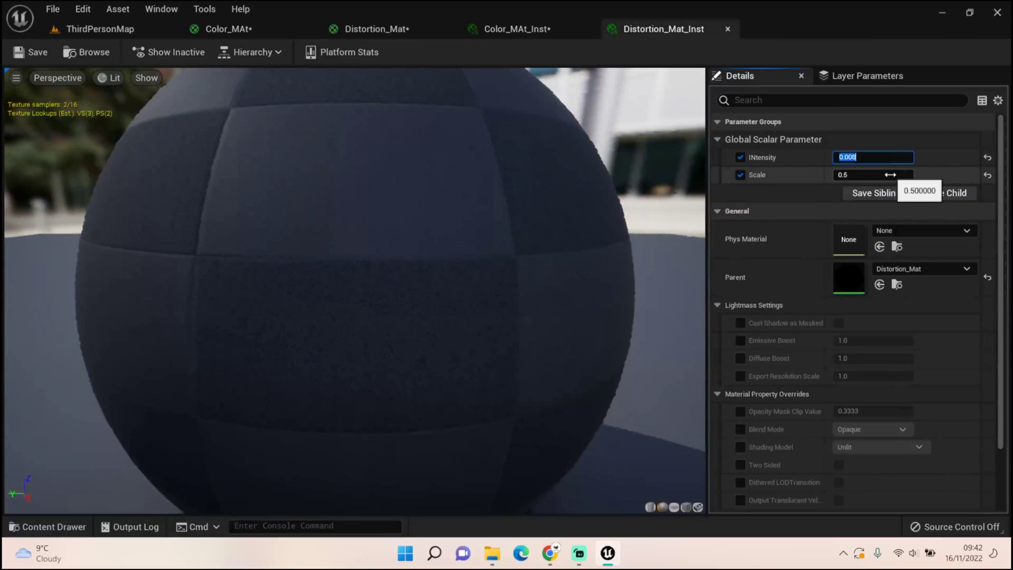
{"action": "left_click", "coordinate": [775, 198]}
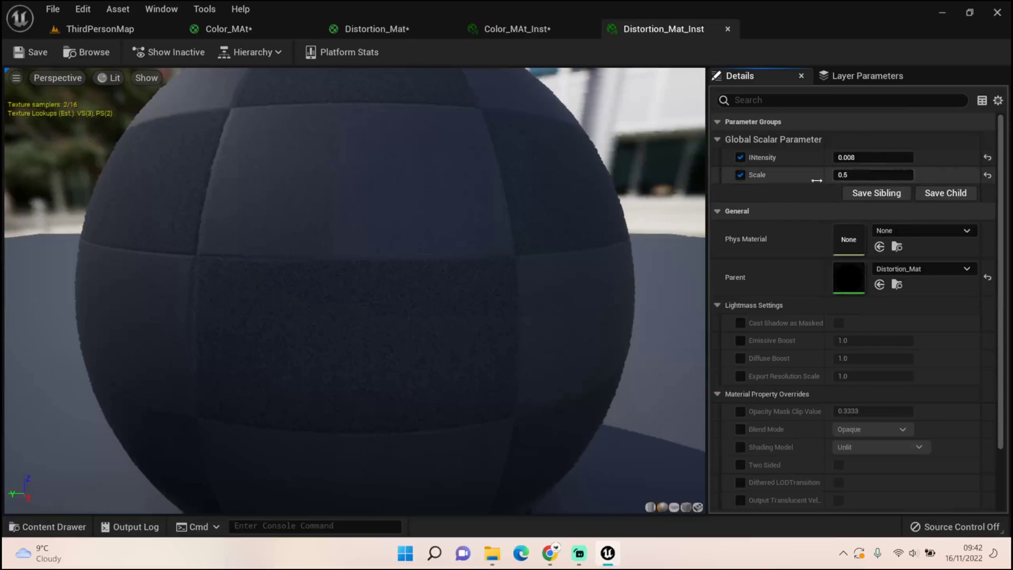
- Return to ThirdPersonMap and examine the combined color shift and distortion from different views of the corridor
{"action": "left_click", "coordinate": [100, 29]}
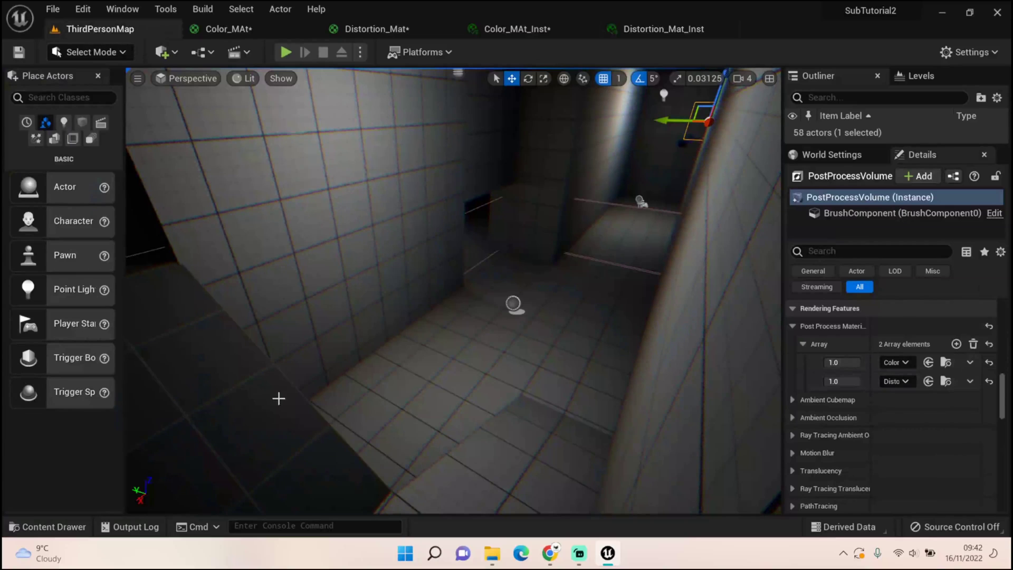
{"action": "right_click_drag", "start_coordinate": [308, 398], "coordinate": [325, 384]}
{"action": "key", "text": "w"}
{"action": "key", "text": "w"}
{"action": "key", "text": "s"}
{"action": "key", "text": "w"}
{"action": "right_click_drag", "start_coordinate": [330, 322], "coordinate": [349, 385]}
- Play-test ThirdPersonMap and run the character through the tiled corridor into the dark hallway to check the post-process look across camera views
{"action": "left_click", "coordinate": [286, 52]}
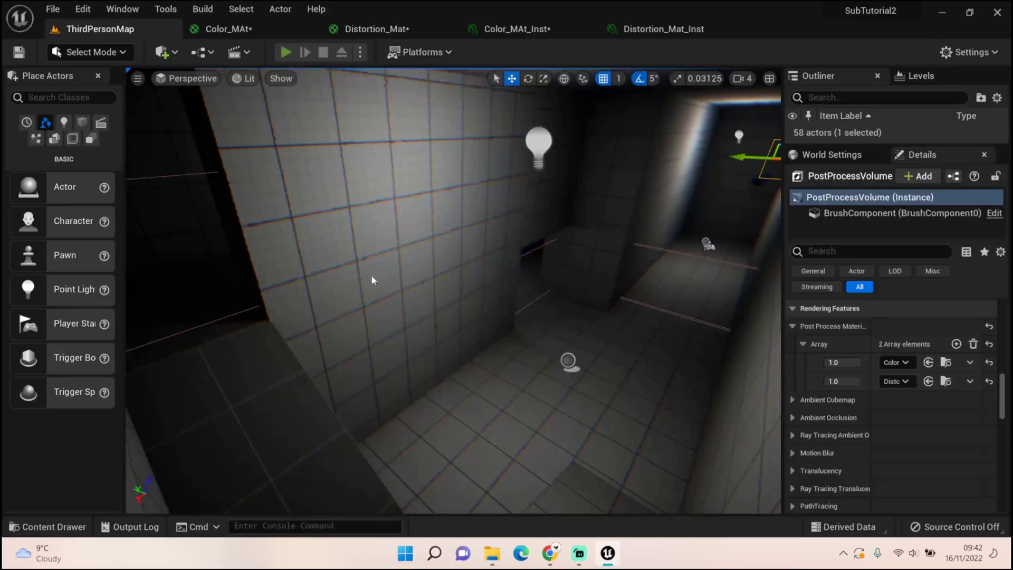
{"action": "key", "text": "w"}
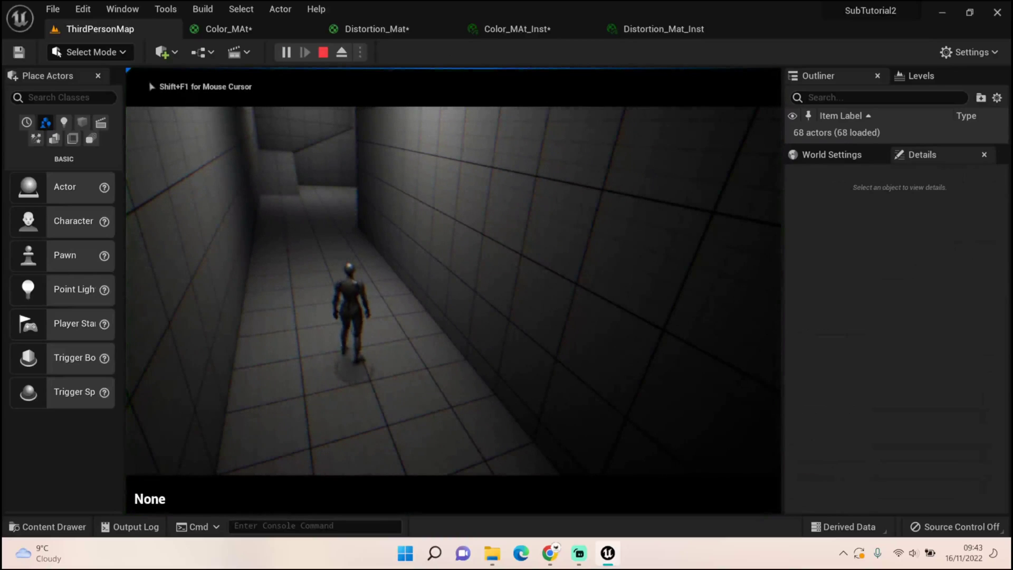
{"action": "key", "text": "w"}
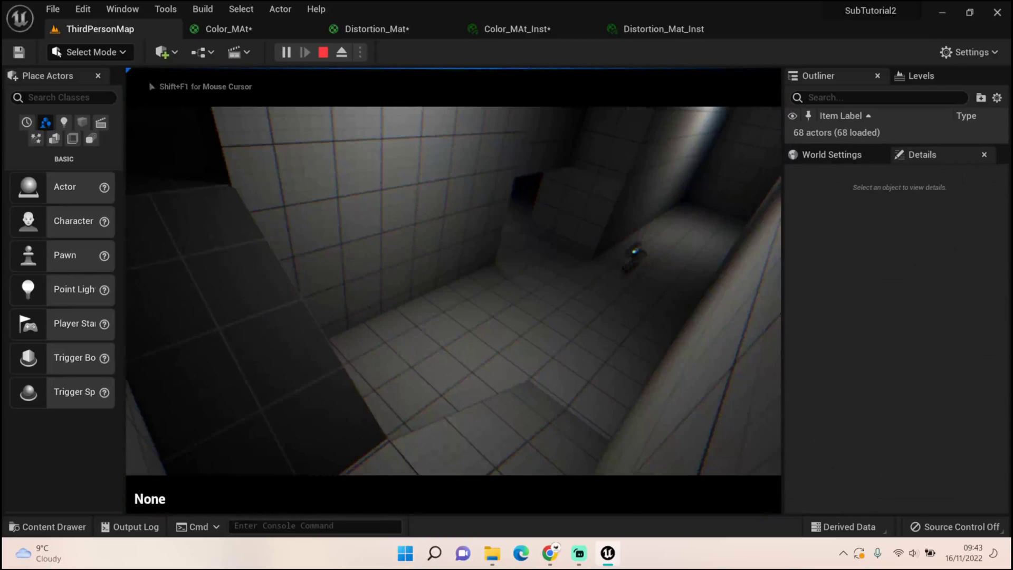
{"action": "key", "text": "w"}
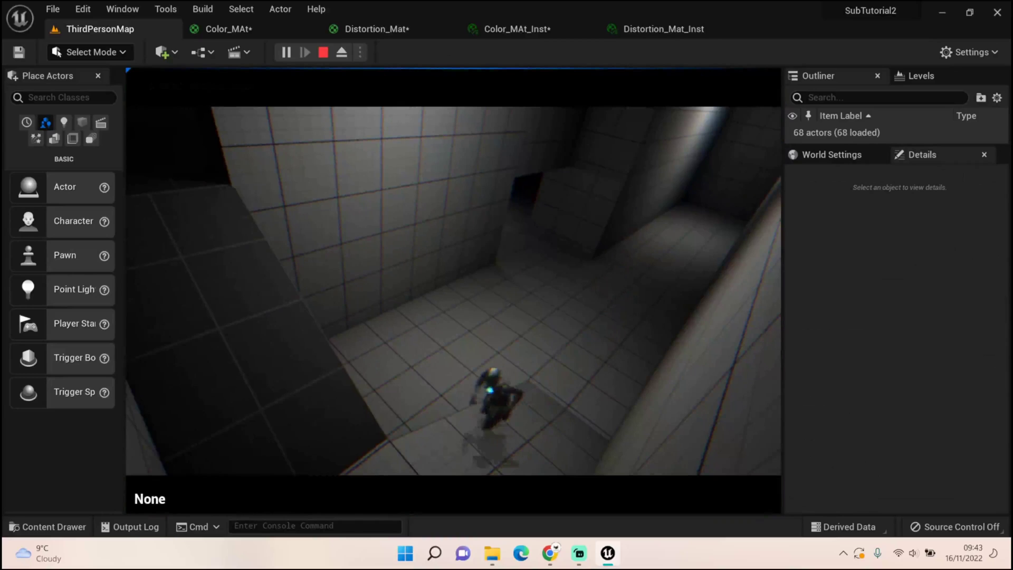
{"action": "key", "text": "w"}
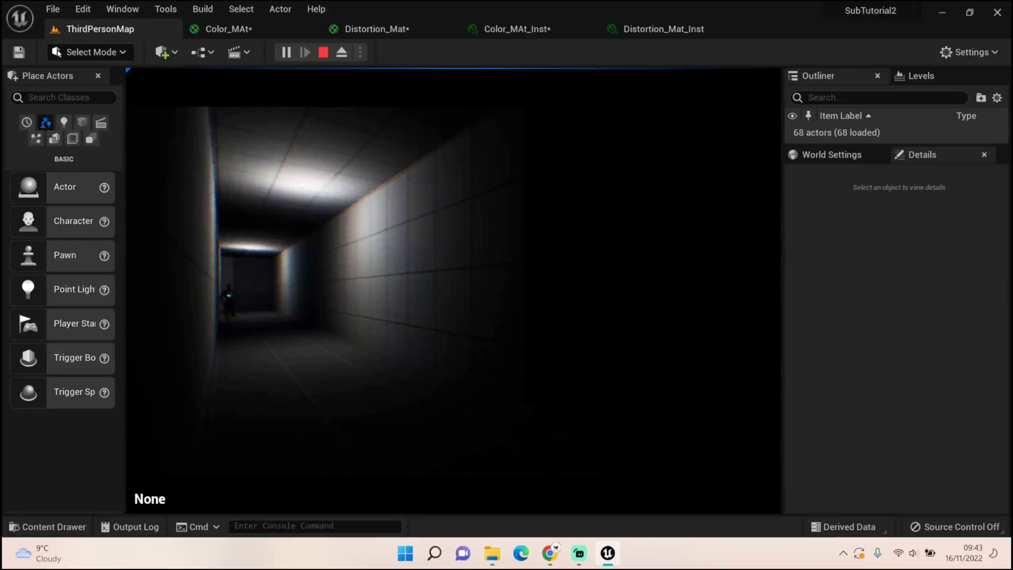
{"action": "key", "text": "w"}
{"action": "key", "text": "w"}
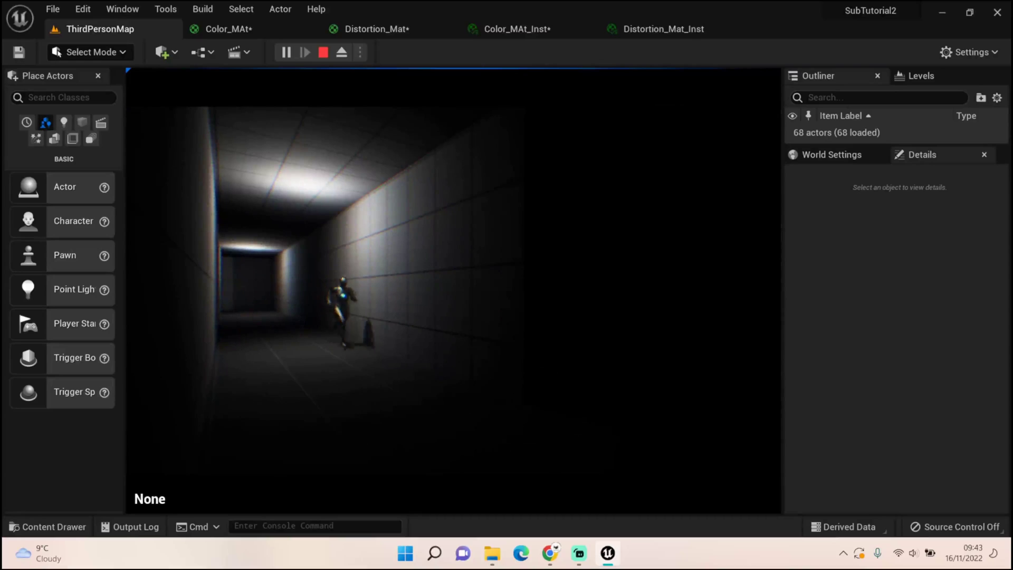
{"action": "key", "text": "w"}
- Run the character back out of the dark hallway, watching the color shift and distortion as the cameras switch
{"action": "key", "text": "s"}
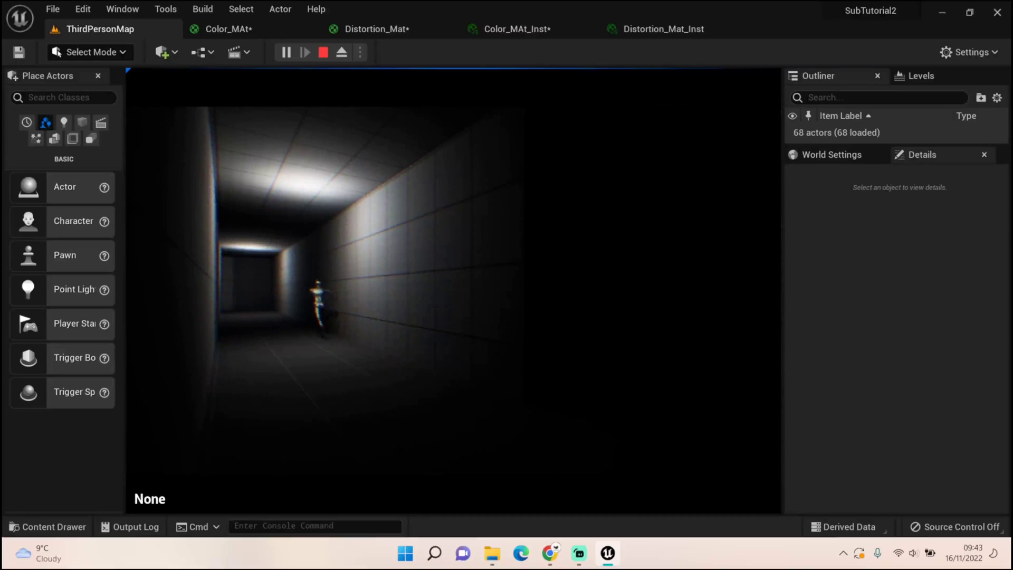
{"action": "key", "text": "s"}
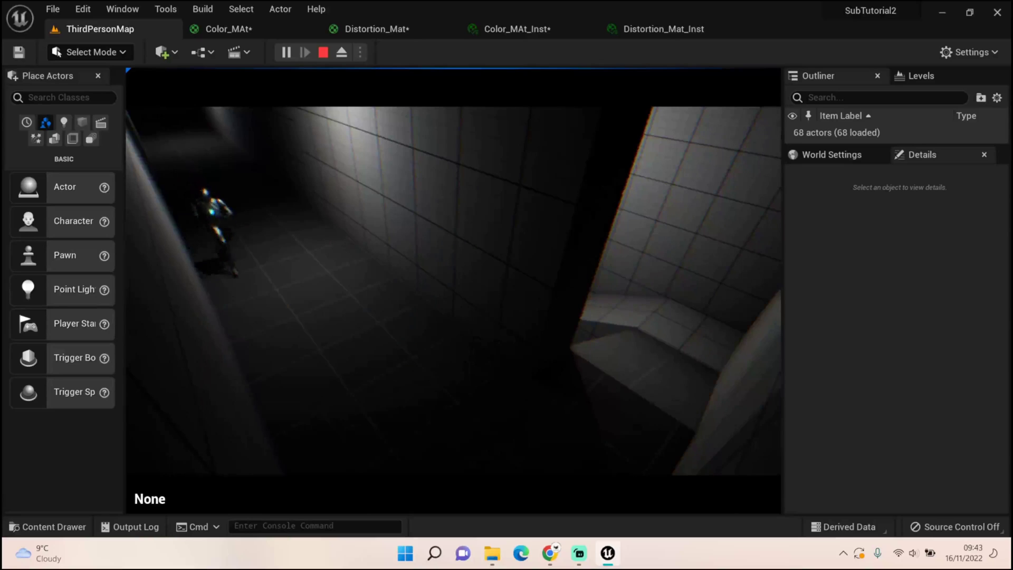
{"action": "key", "text": "s"}
{"action": "key", "text": "d"}
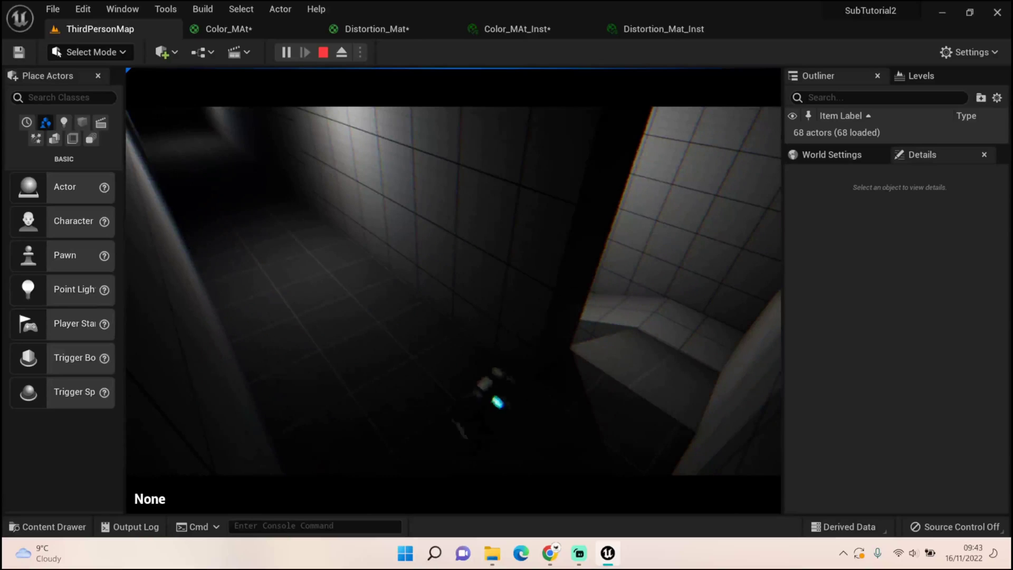
{"action": "key", "text": "s"}
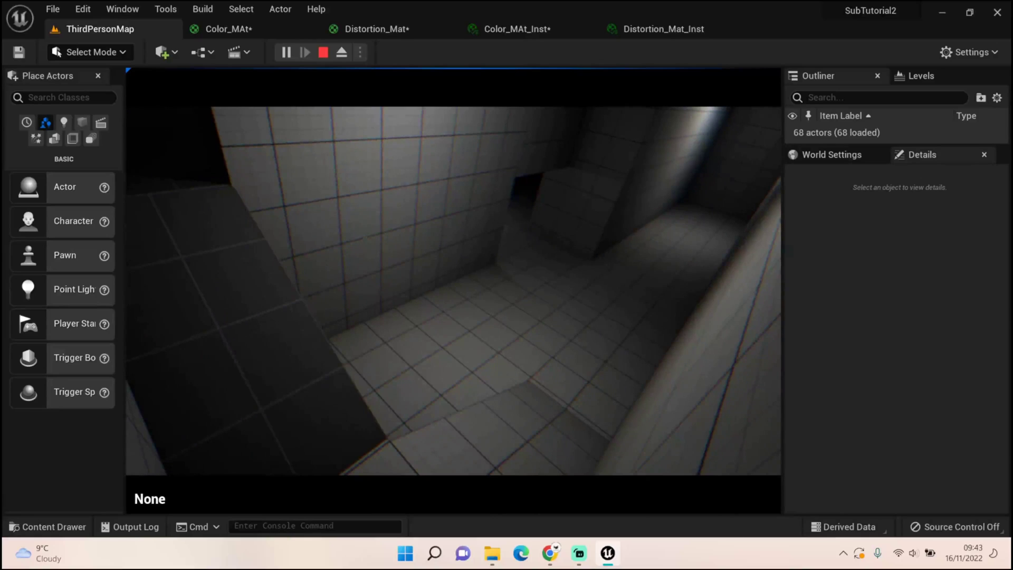
- Move the character around the tiled corridor in all directions to examine the color-shifted, distorted image from its fixed camera
{"action": "key", "text": "w"}
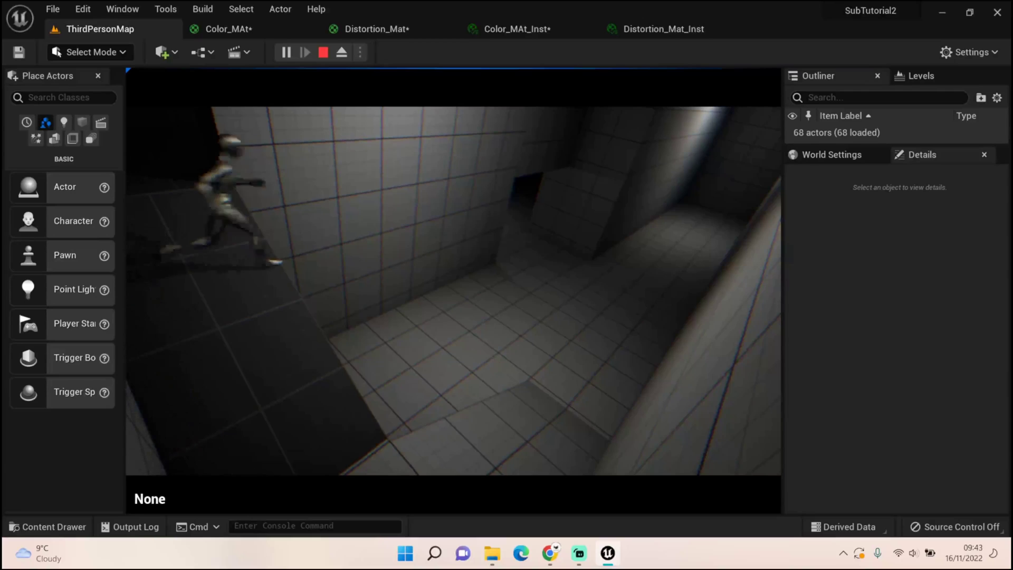
{"action": "key", "text": "w"}
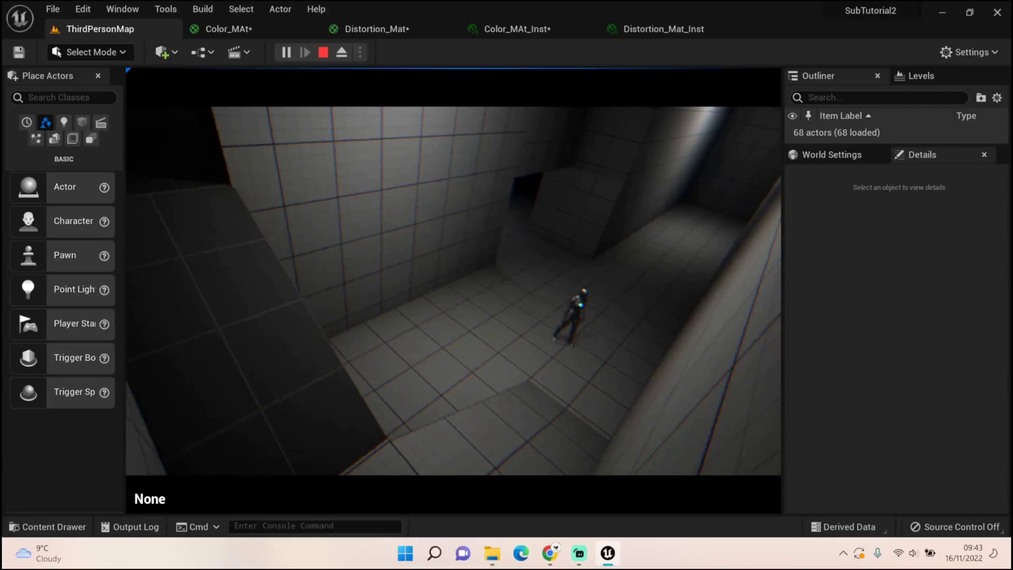
{"action": "key", "text": "s"}
{"action": "key", "text": "w"}
{"action": "key", "text": "s"}
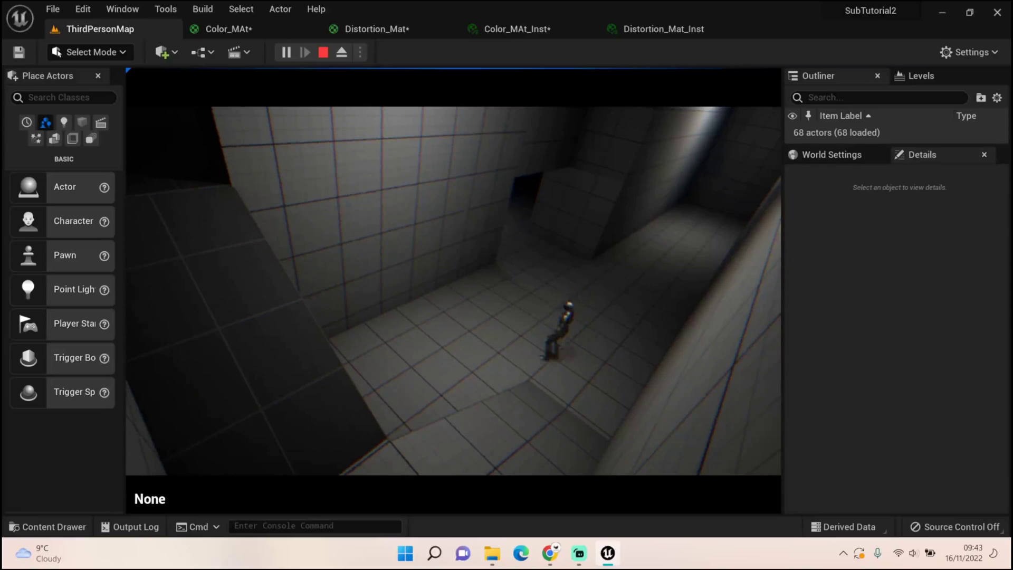
{"action": "key", "text": "w"}
{"action": "key", "text": "a"}
{"action": "key", "text": "s"}
{"action": "key", "text": "d"}
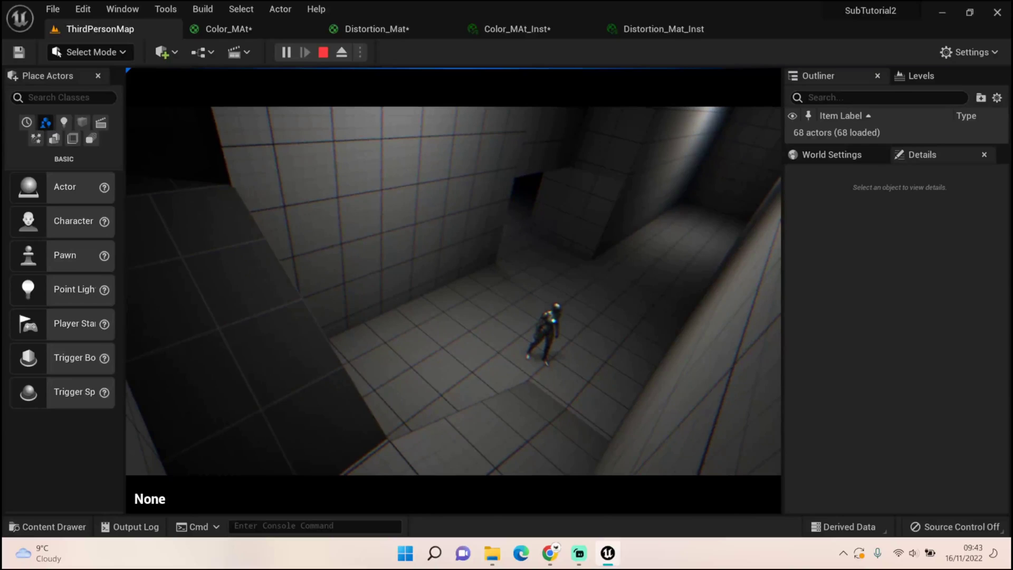
{"action": "key", "text": "a"}
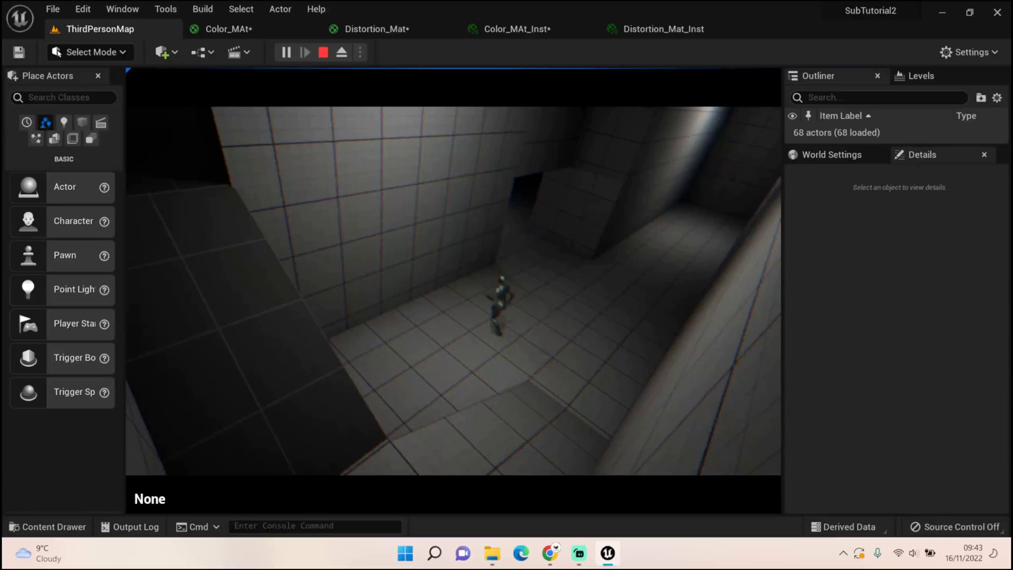
{"action": "key", "text": "d"}
{"action": "key", "text": "s"}
{"action": "key", "text": "a"}
{"action": "key", "text": "d"}
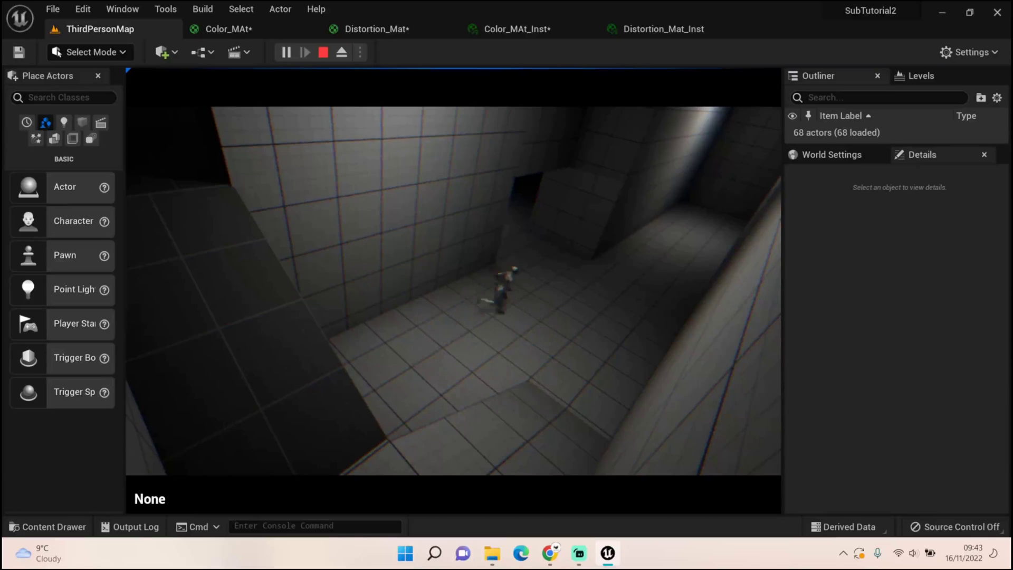